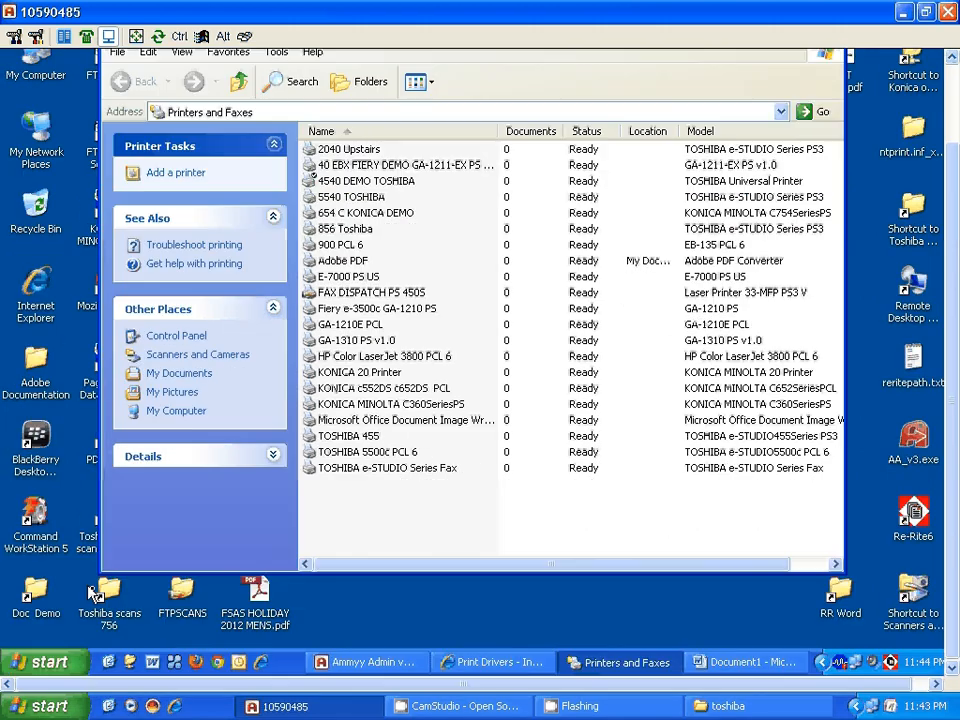
Start adding a printer and set it up as a local printer attached to this computer.
{"action": "left_click", "coordinate": [55, 668]}
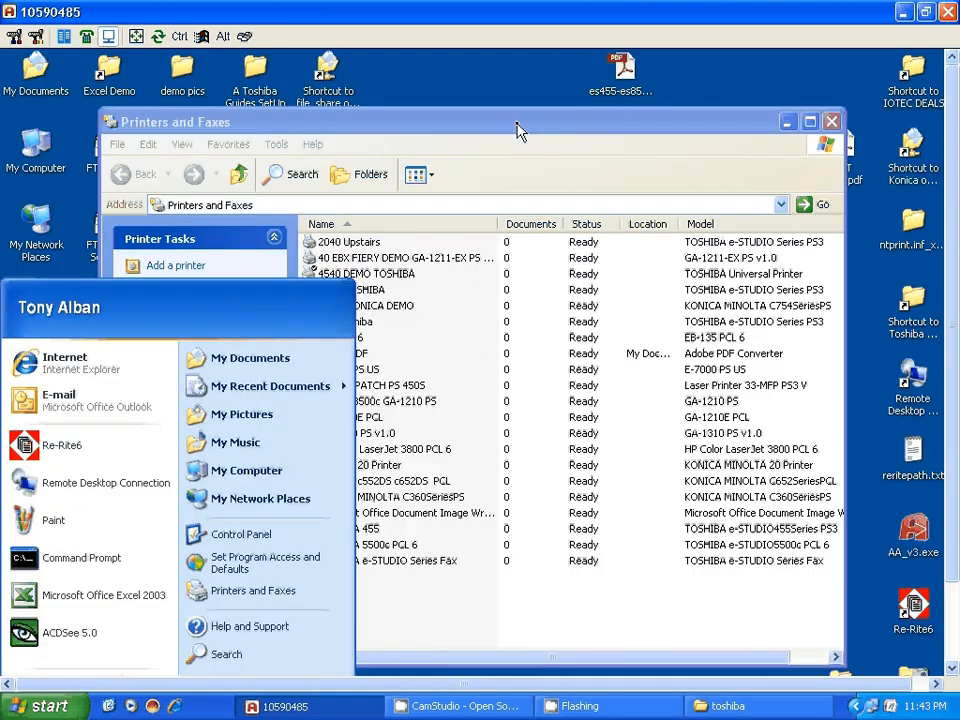
{"action": "left_click", "coordinate": [518, 131]}
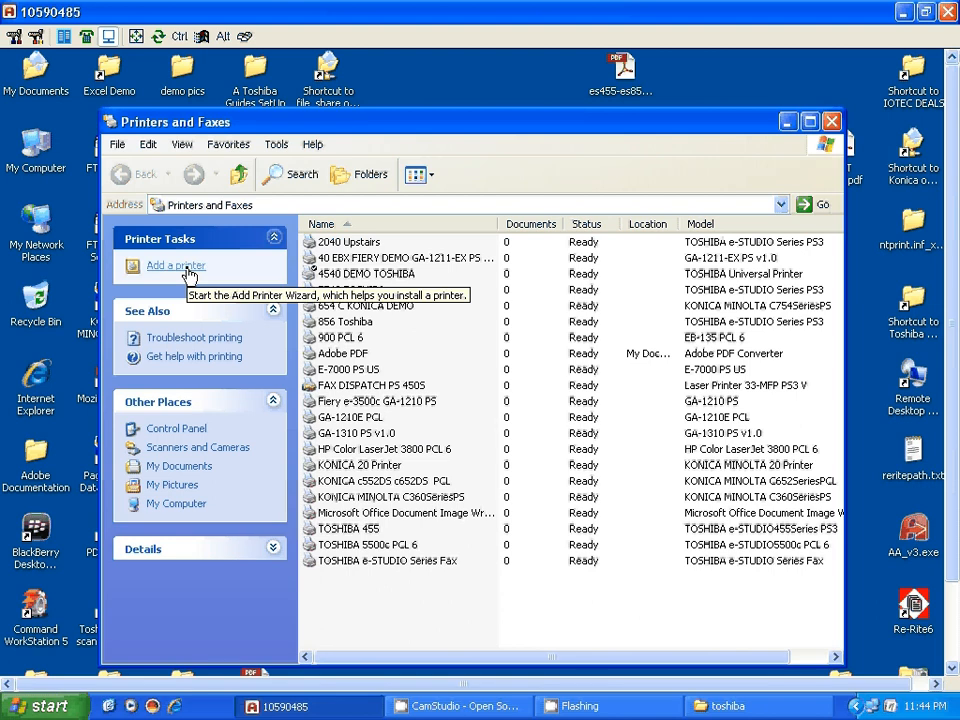
{"action": "left_click", "coordinate": [176, 266]}
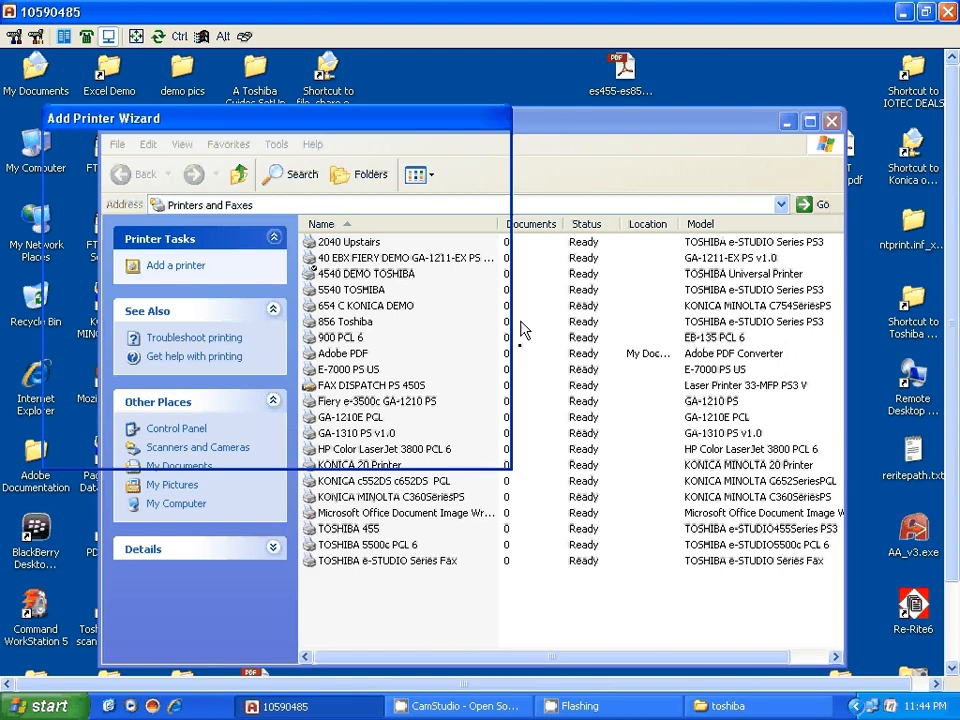
{"action": "left_click", "coordinate": [383, 449]}
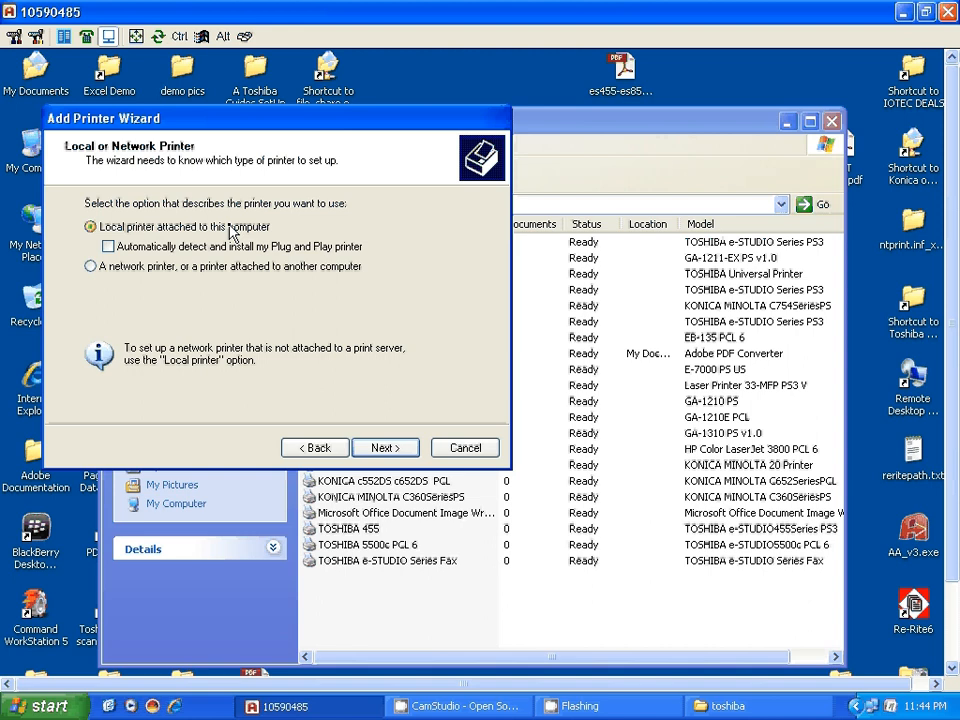
{"action": "left_click", "coordinate": [130, 274]}
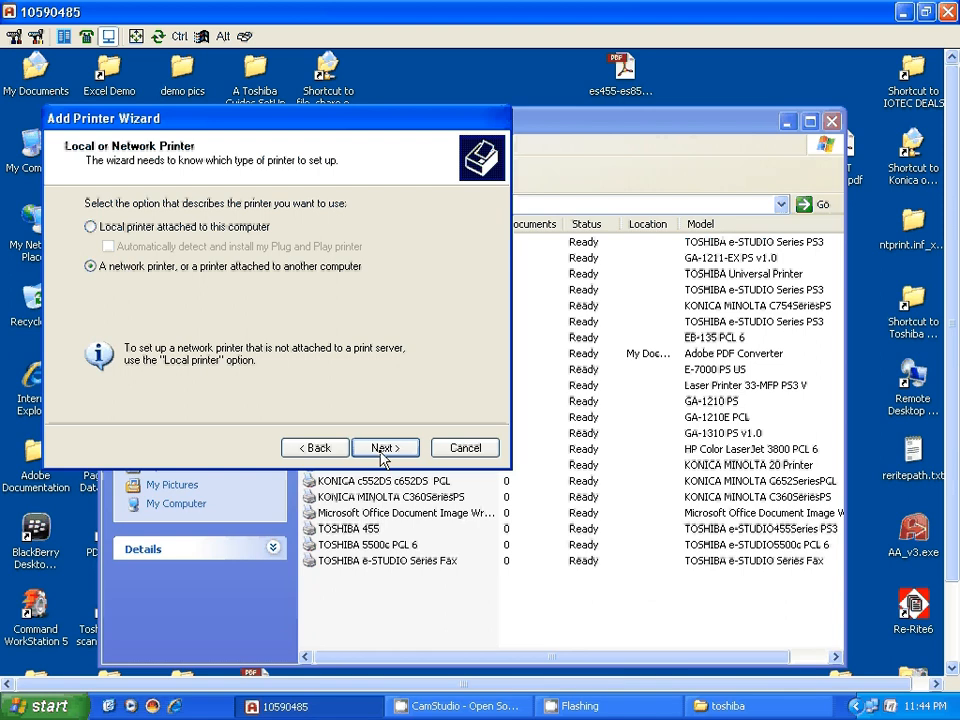
{"action": "left_click", "coordinate": [158, 232]}
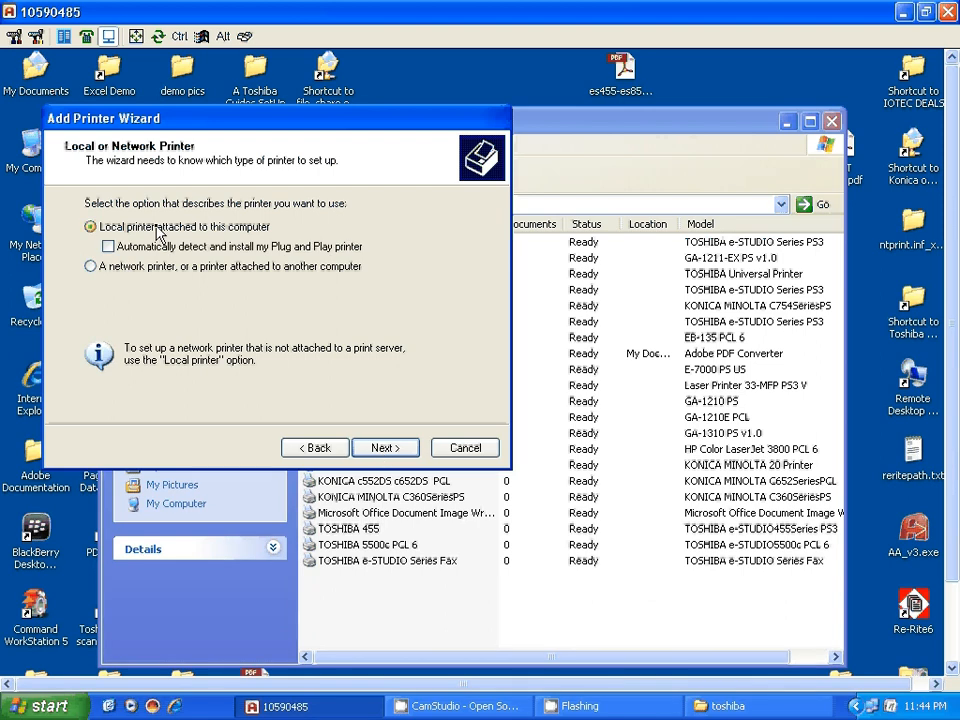
{"action": "left_click", "coordinate": [384, 448]}
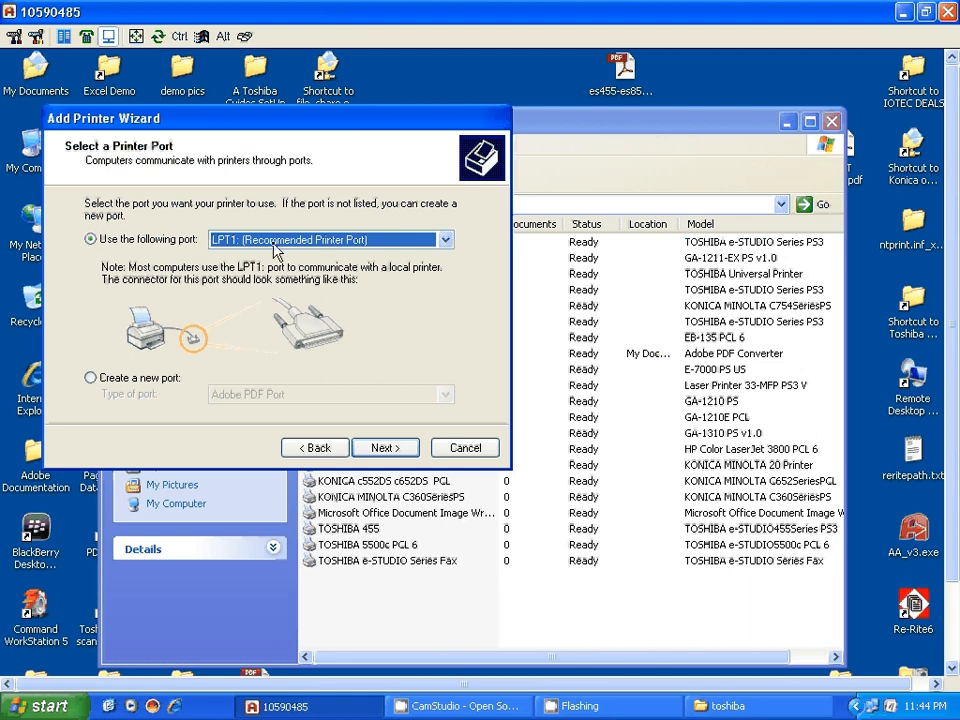
Choose to create a new port of type Standard TCP/IP Port.
{"action": "left_click", "coordinate": [445, 241]}
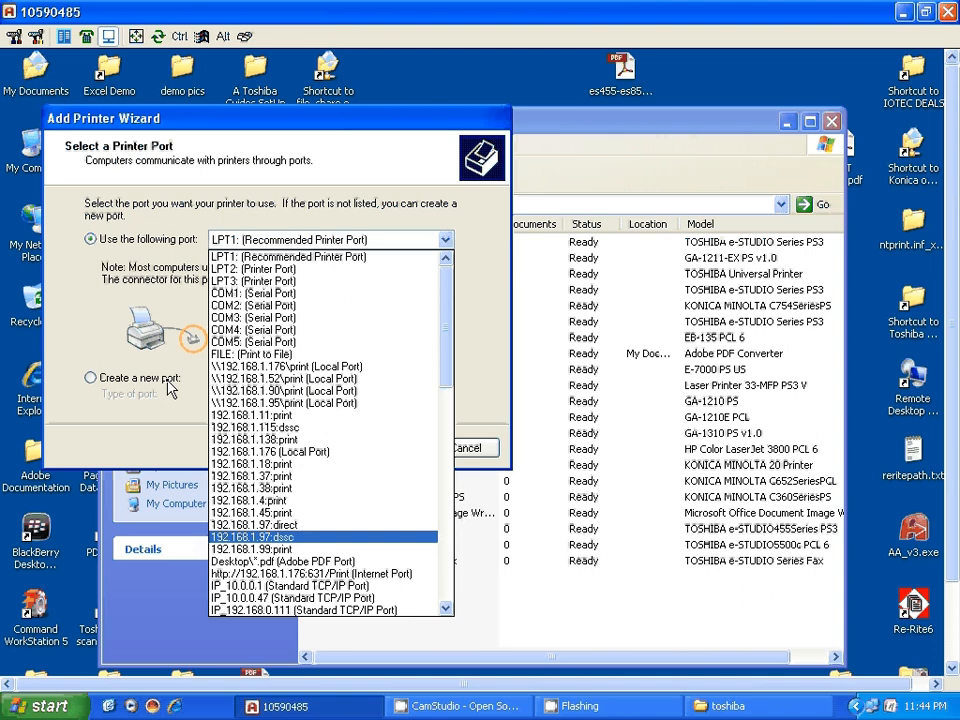
{"action": "left_click", "coordinate": [108, 384]}
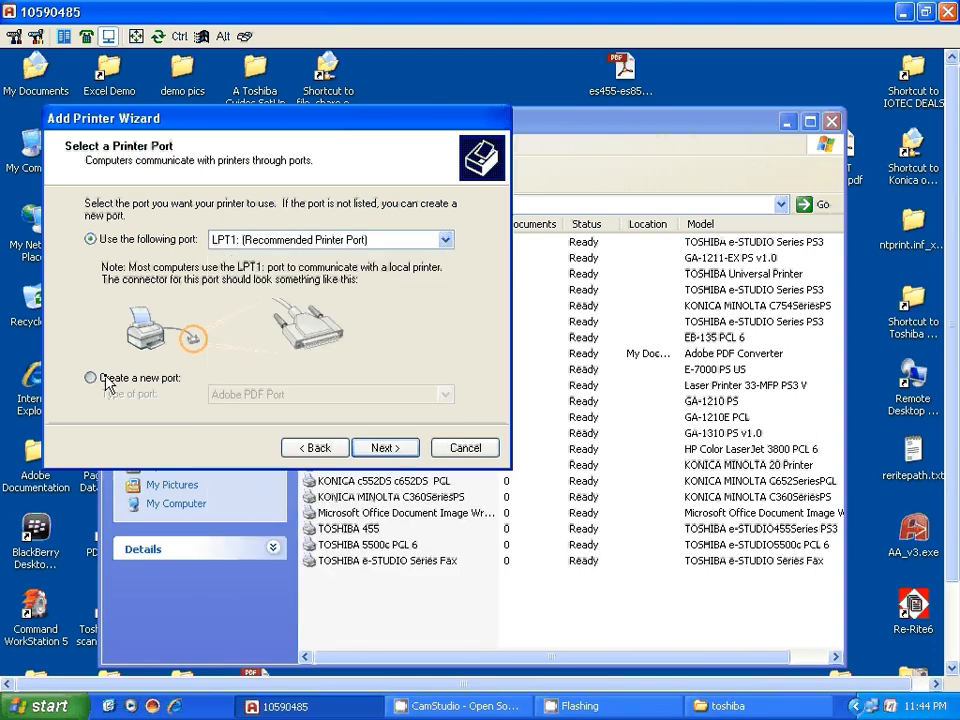
{"action": "left_click", "coordinate": [108, 380]}
{"action": "left_click", "coordinate": [240, 398]}
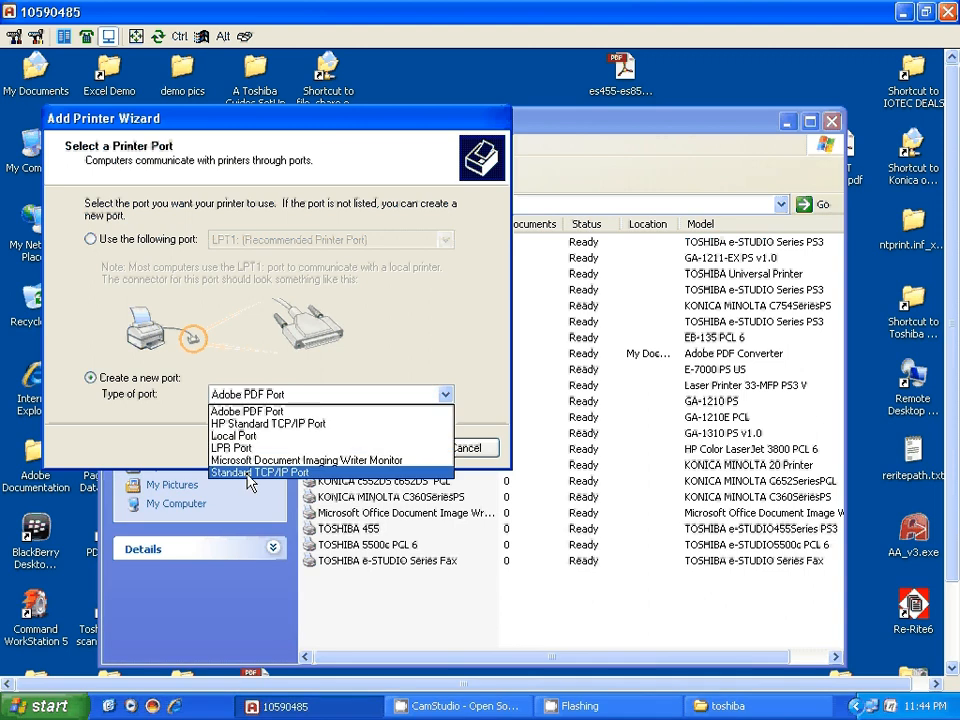
{"action": "left_click", "coordinate": [250, 472]}
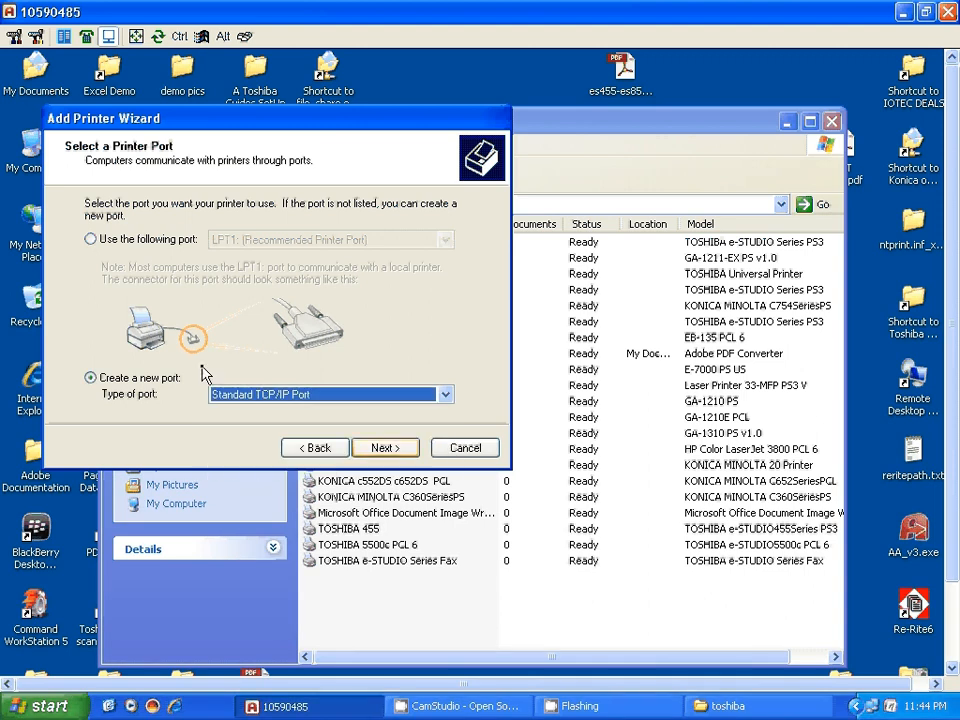
Use the existing port IP_192.168.1.87 (Standard TCP/IP Port) for the printer and continue.
{"action": "left_click", "coordinate": [147, 241]}
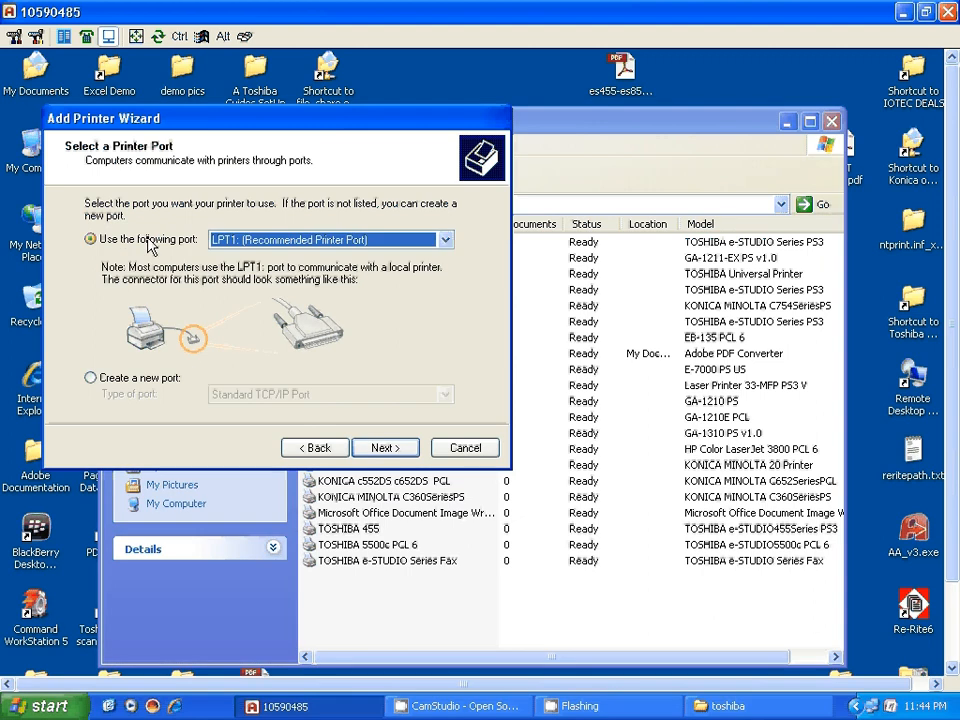
{"action": "left_click", "coordinate": [445, 240]}
{"action": "scroll", "coordinate": [365, 488], "scroll_direction": "down", "scroll_amount": 5}
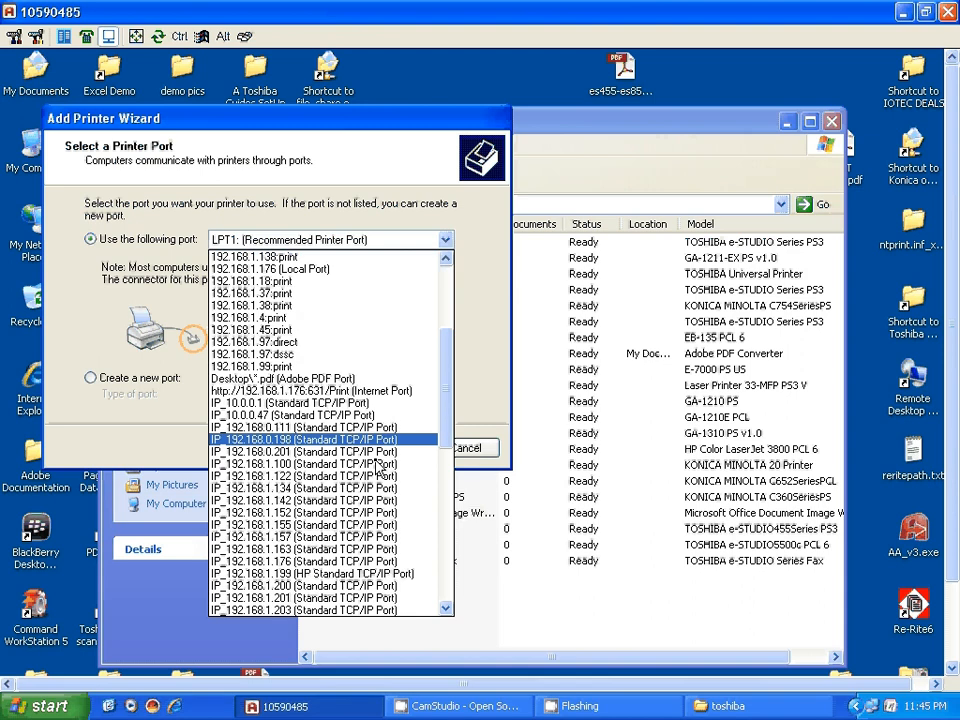
{"action": "scroll", "coordinate": [378, 470], "scroll_direction": "down", "scroll_amount": 3}
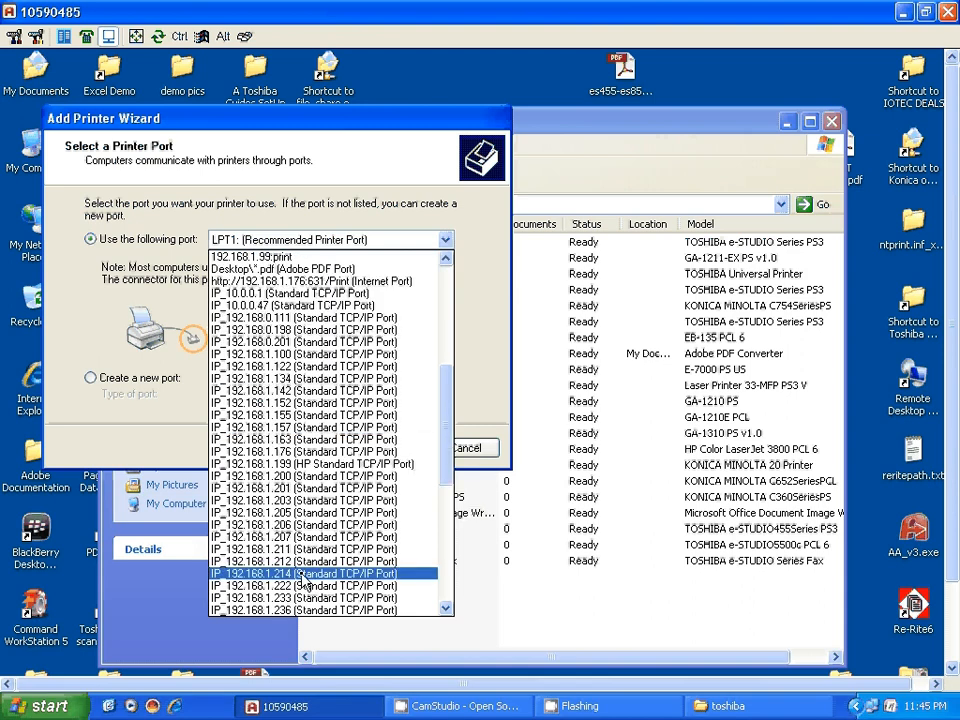
{"action": "scroll", "coordinate": [301, 580], "scroll_direction": "down", "scroll_amount": 4}
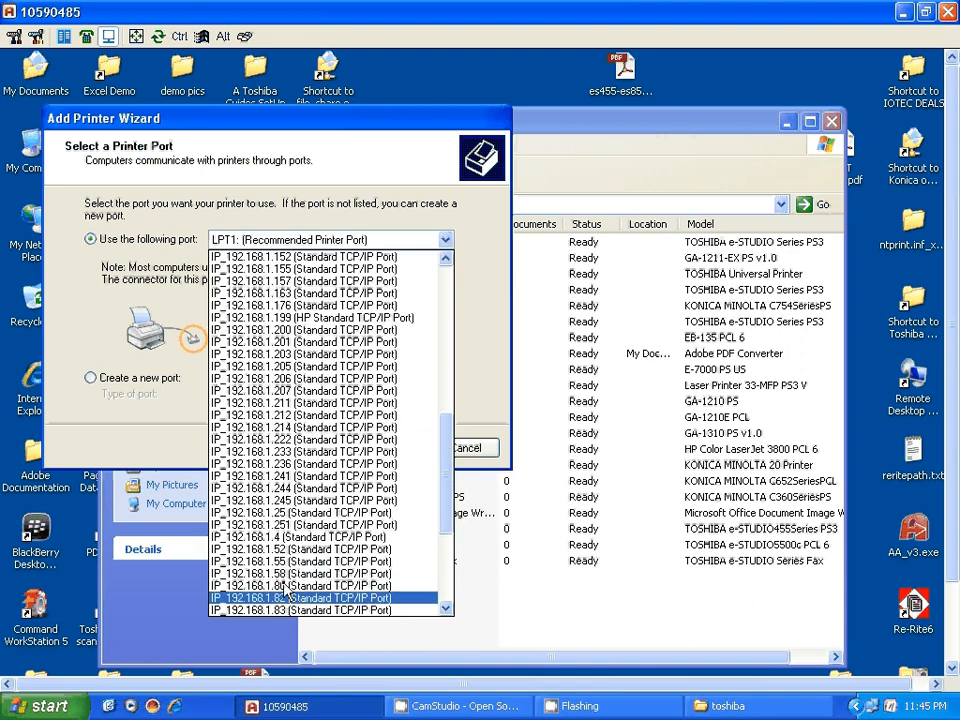
{"action": "scroll", "coordinate": [298, 580], "scroll_direction": "down", "scroll_amount": 3}
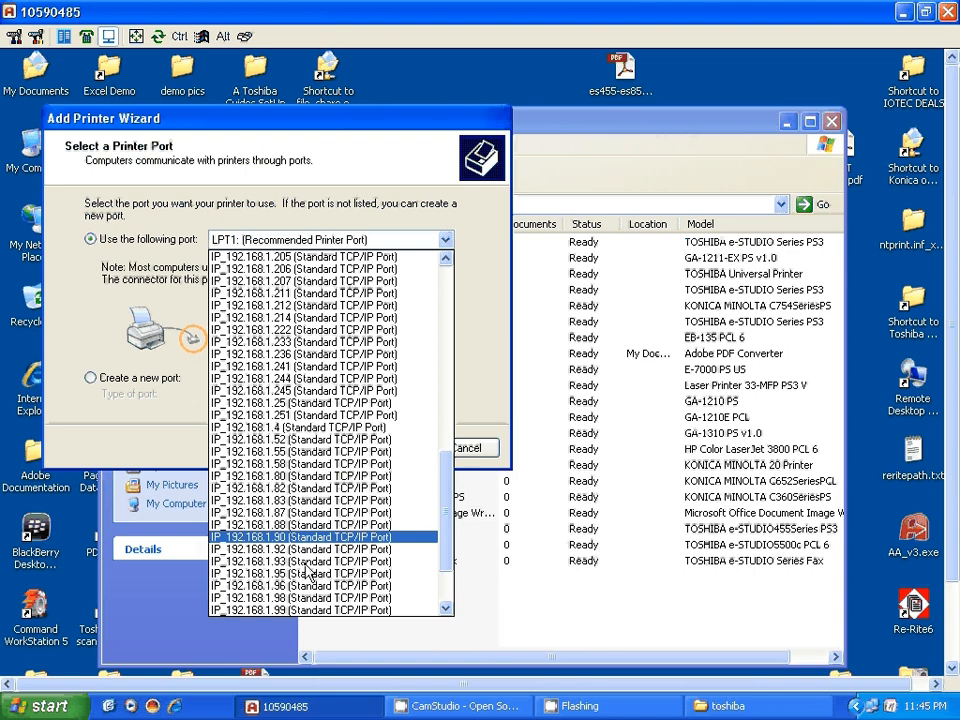
{"action": "left_click", "coordinate": [284, 512]}
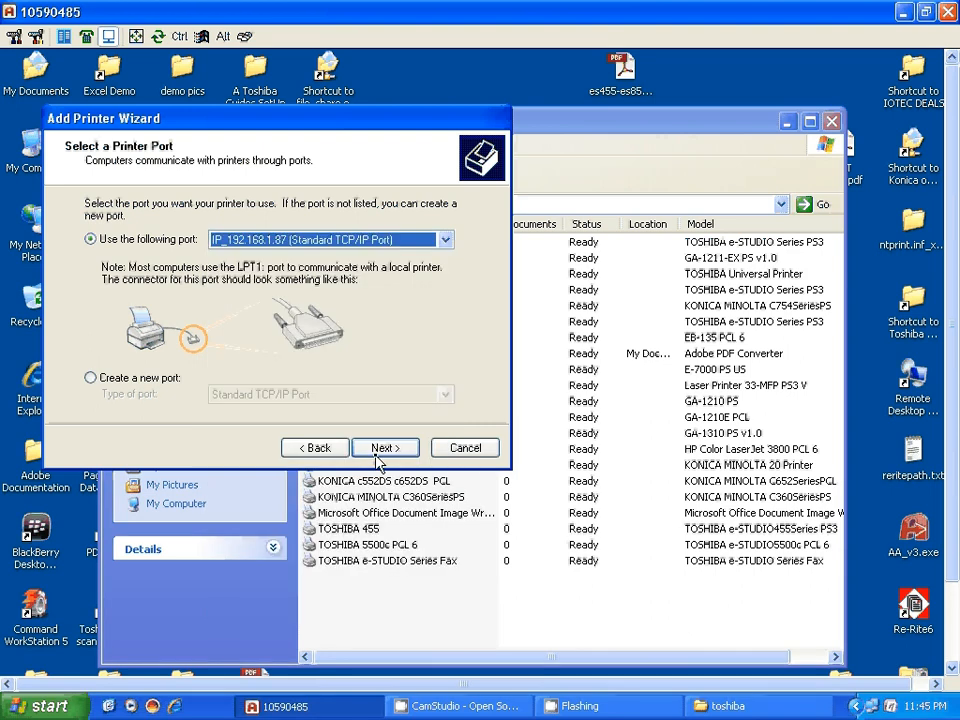
{"action": "left_click", "coordinate": [382, 450]}
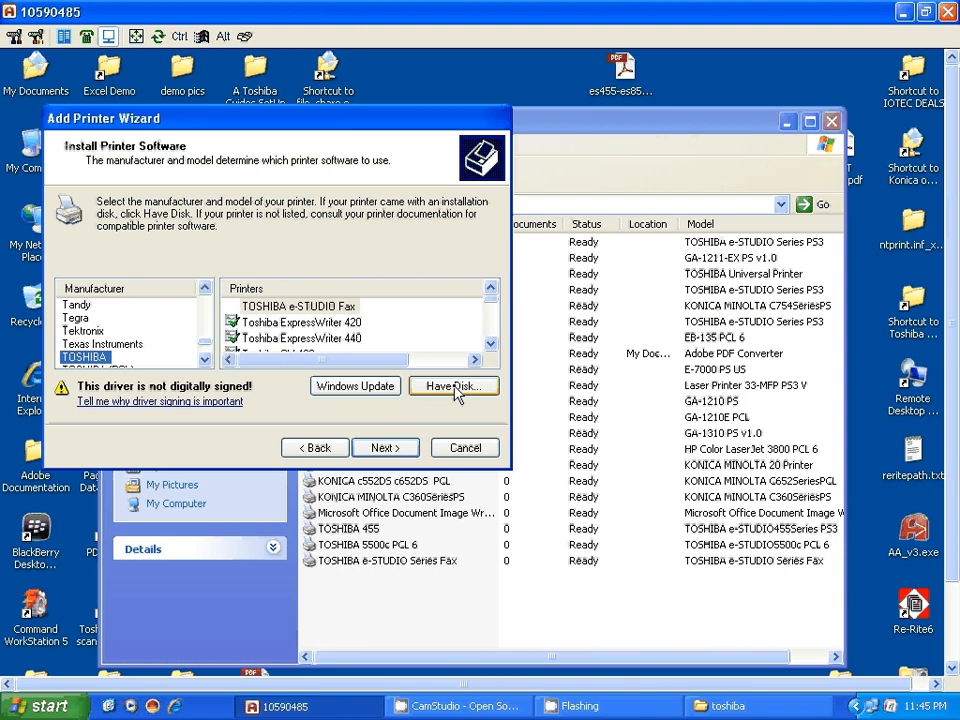
Load the driver from disk using eSmf63.INF in the 32 folder of 40 SERIES FAX DRIVERS.
{"action": "left_click", "coordinate": [453, 387]}
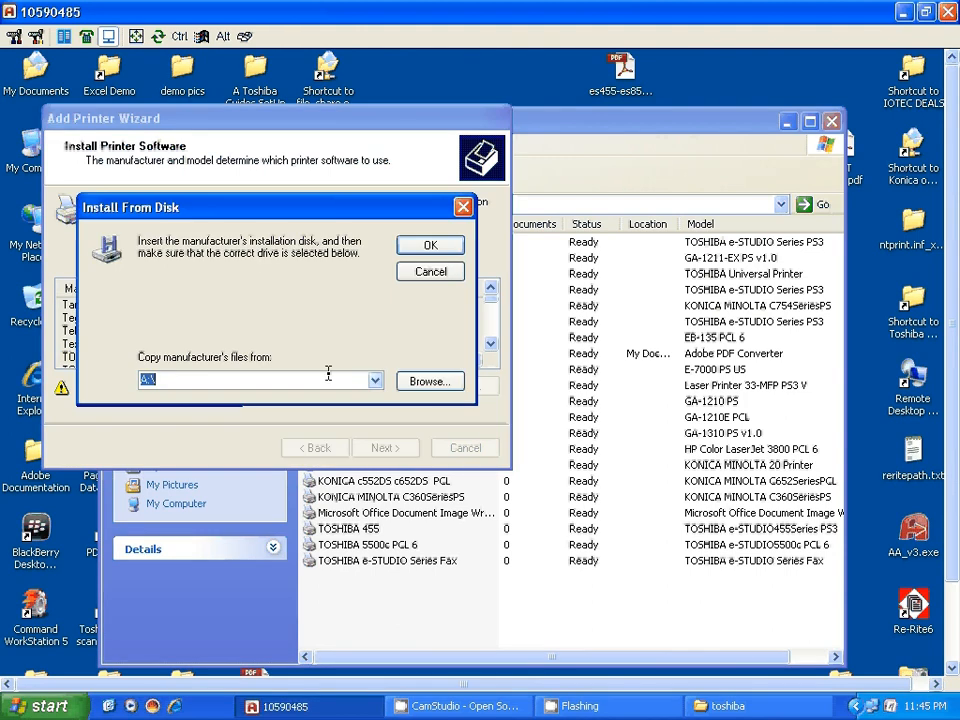
{"action": "left_click", "coordinate": [424, 392]}
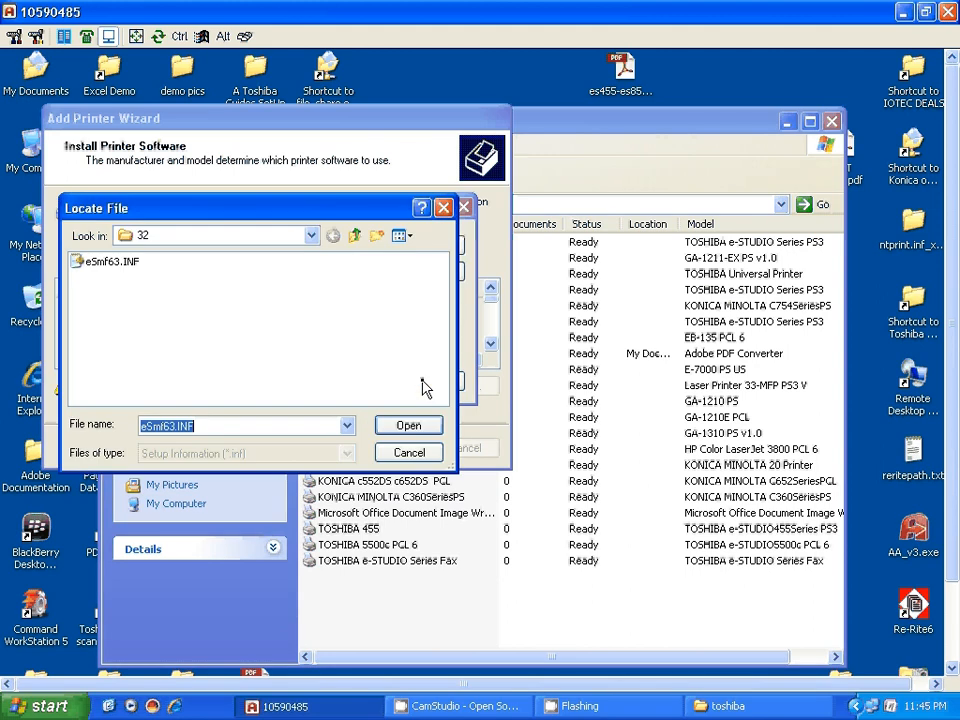
{"action": "left_click", "coordinate": [356, 238]}
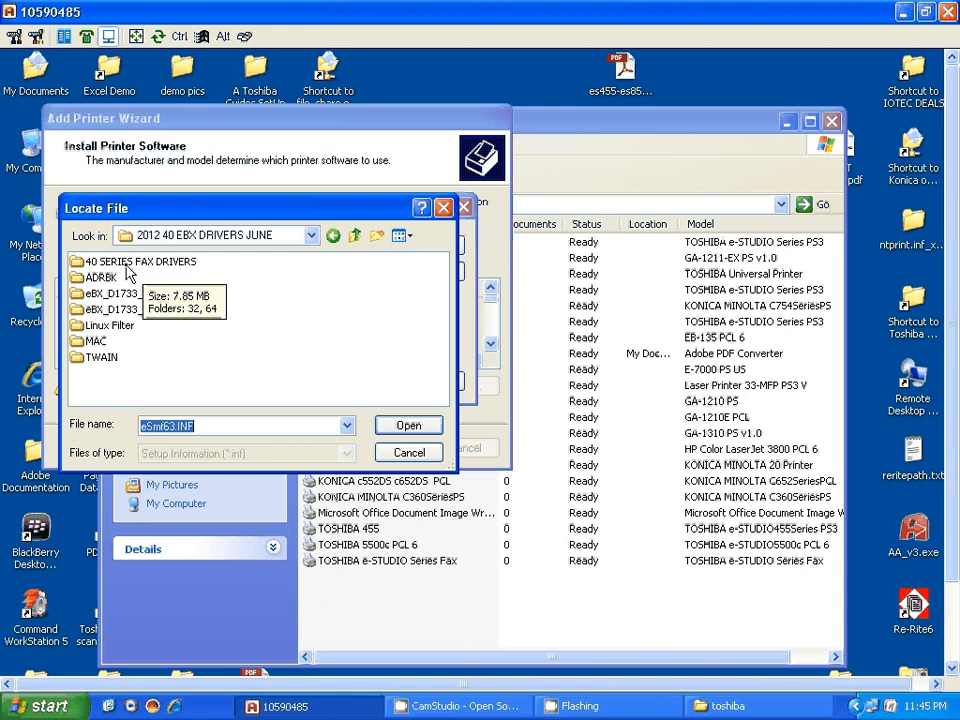
{"action": "double_click", "coordinate": [121, 263]}
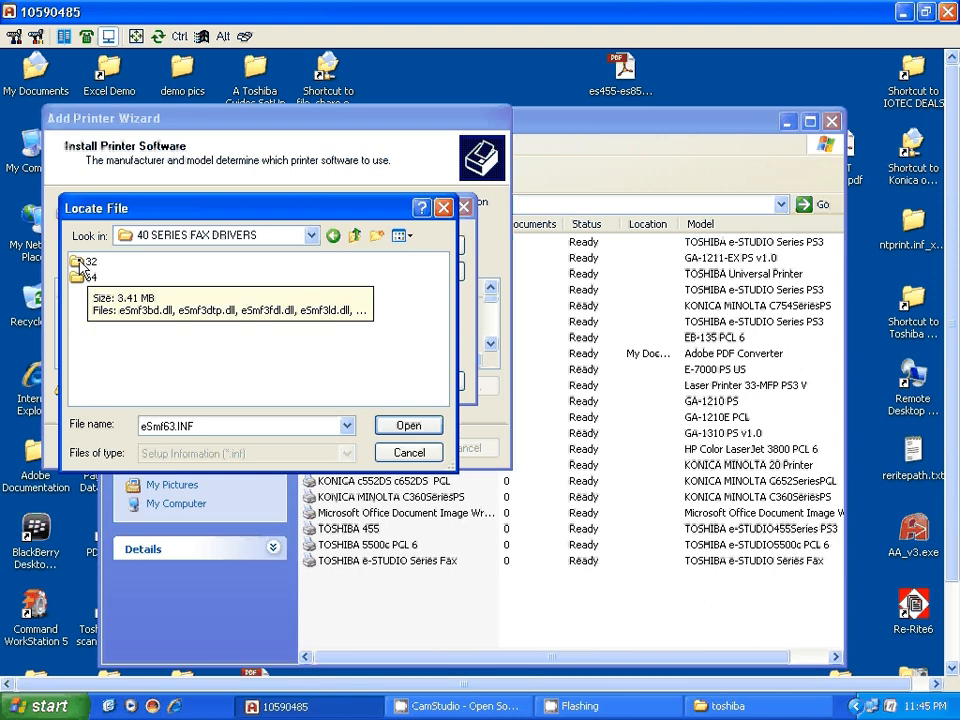
{"action": "double_click", "coordinate": [82, 263]}
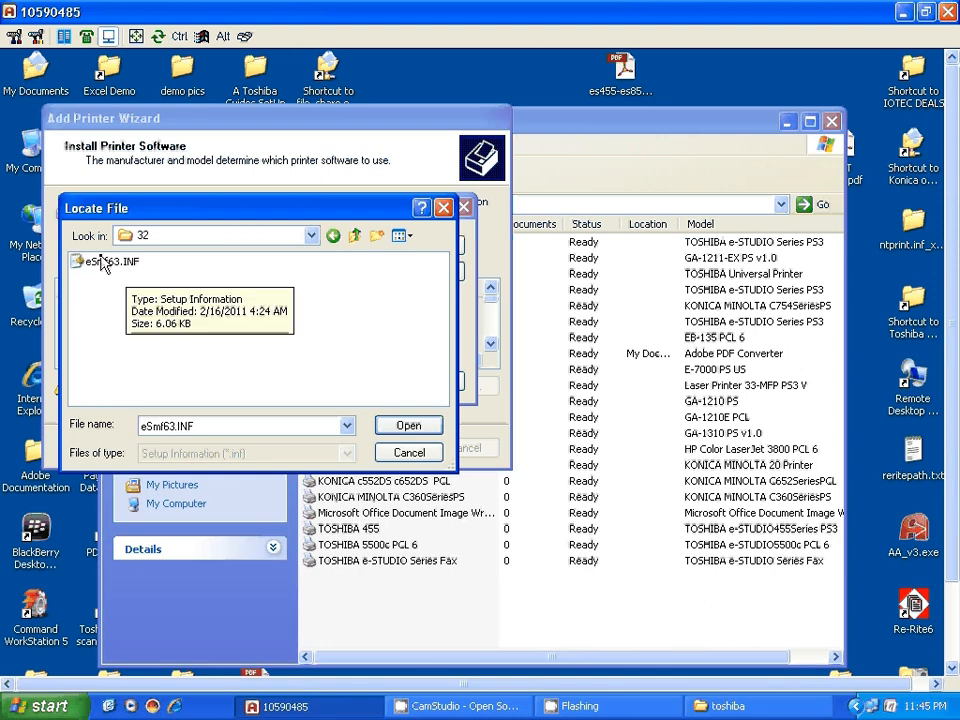
{"action": "double_click", "coordinate": [101, 262]}
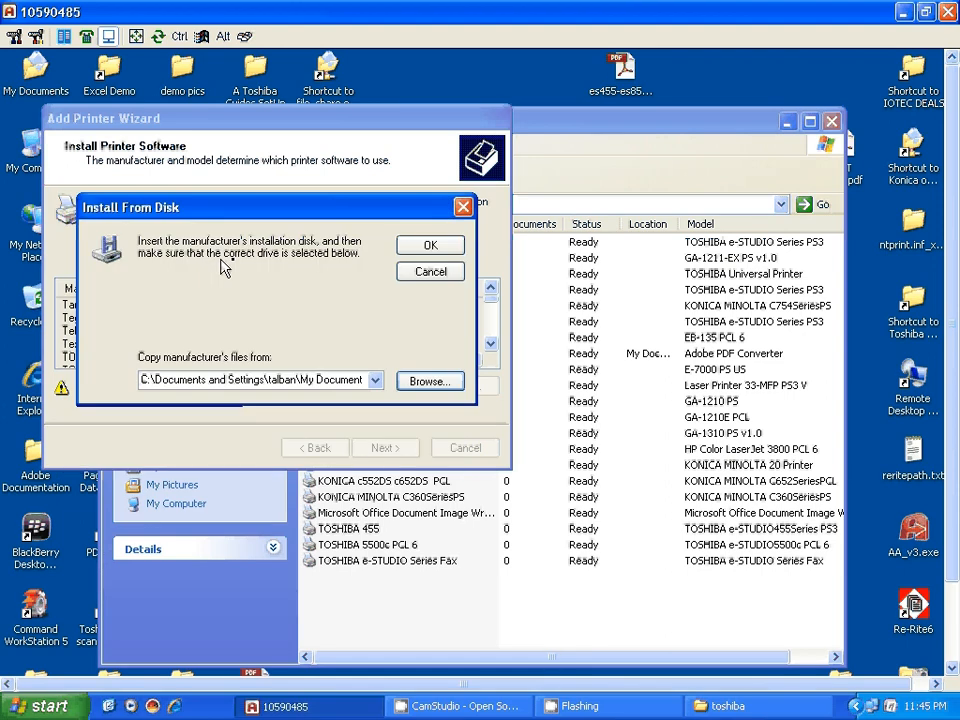
{"action": "left_click", "coordinate": [426, 247]}
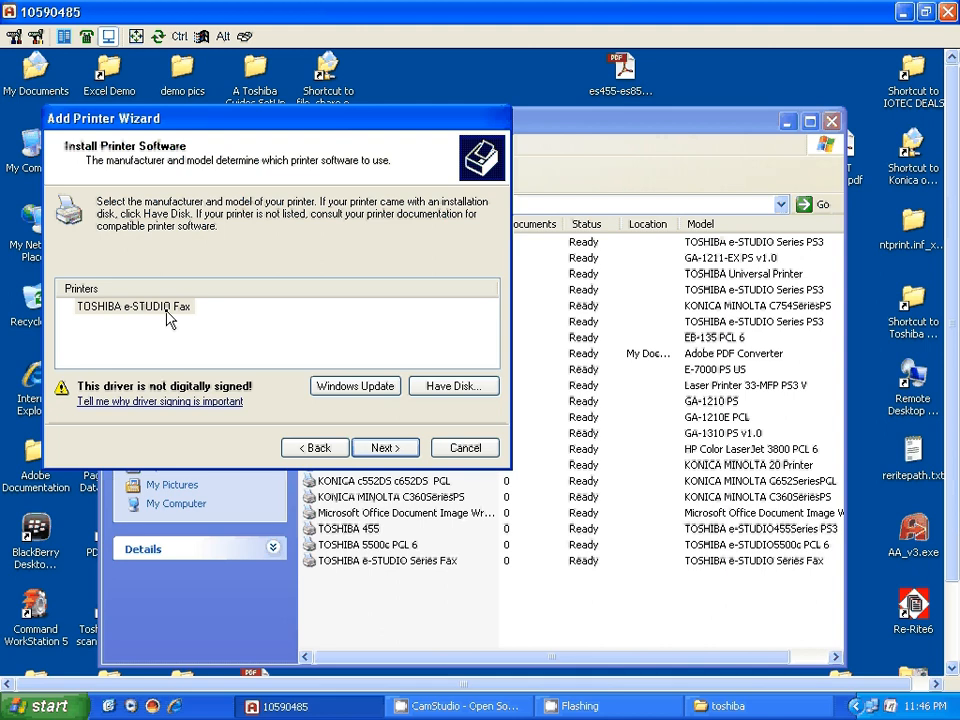
Accept the TOSHIBA e-STUDIO Fax model and choose to replace the existing driver.
{"action": "left_click", "coordinate": [386, 450]}
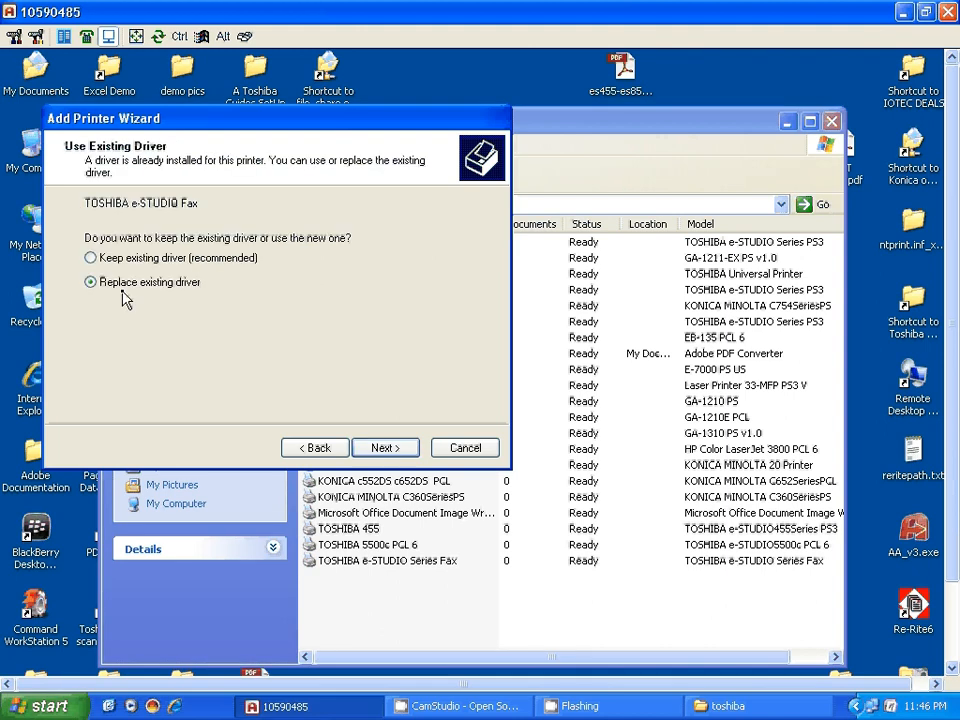
{"action": "left_click", "coordinate": [134, 262]}
{"action": "left_click", "coordinate": [127, 284]}
{"action": "left_click", "coordinate": [386, 448]}
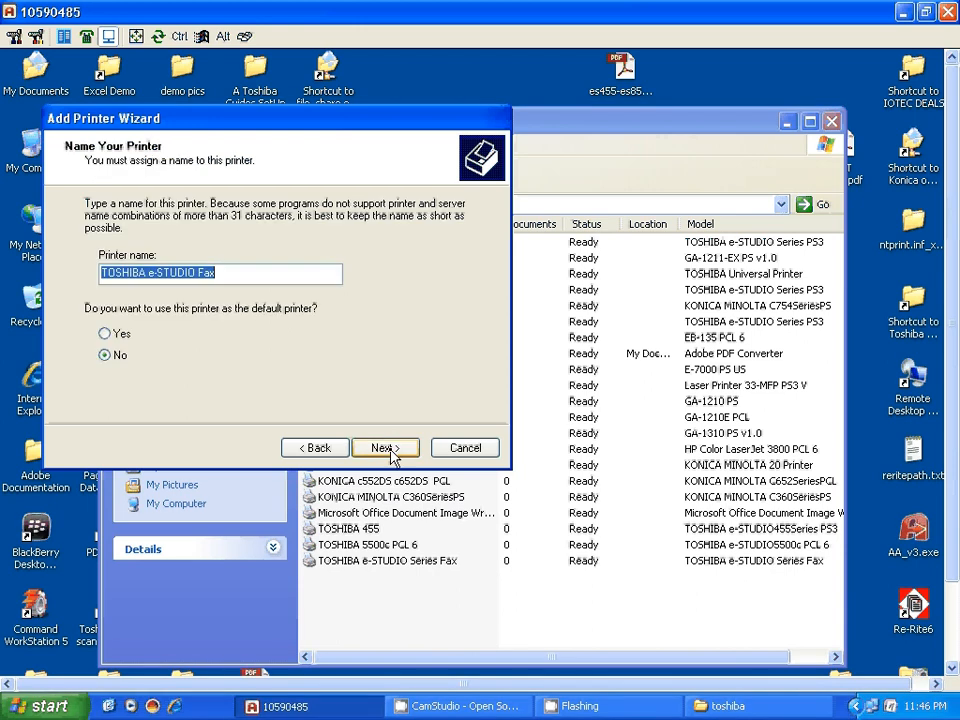
Name the printer TOSHIBA FAX ebx, without making it the default printer.
{"action": "left_click", "coordinate": [229, 280]}
{"action": "key", "text": "BackSpace"}
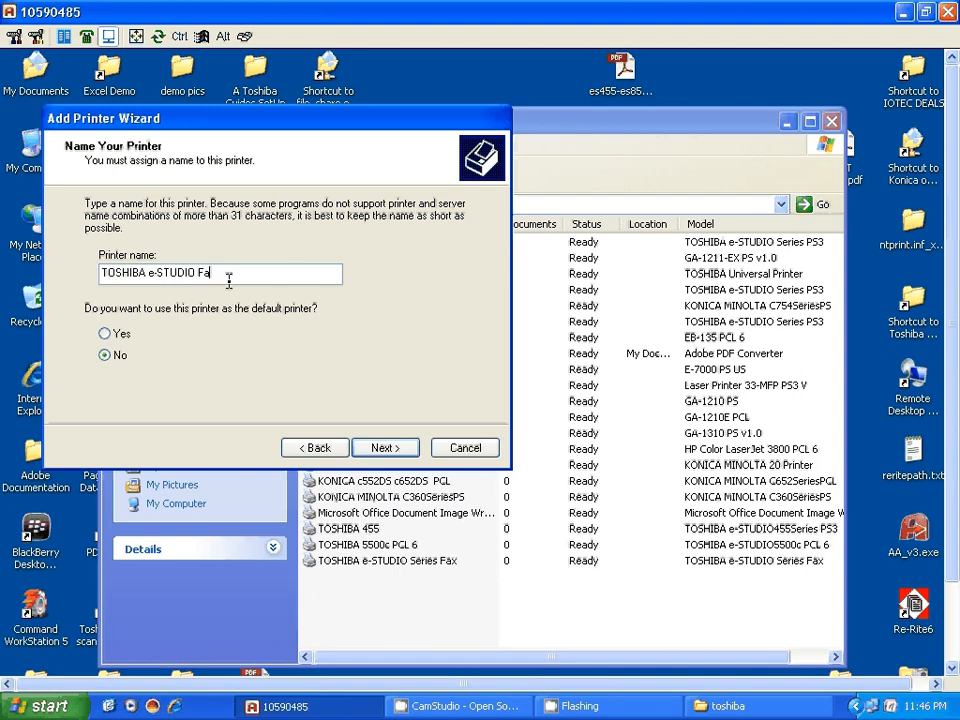
{"action": "key", "text": "BackSpace"}
{"action": "key", "text": "BackSpace"}
{"action": "key", "text": "BackSpace"}
{"action": "key", "text": "BackSpace"}
{"action": "key", "text": "BackSpace"}
{"action": "key", "text": "BackSpace"}
{"action": "key", "text": "BackSpace"}
{"action": "key", "text": "BackSpace"}
{"action": "key", "text": "BackSpace"}
{"action": "key", "text": "BackSpace"}
{"action": "key", "text": "BackSpace"}
{"action": "type", "text": "fax"}
{"action": "key", "text": "BackSpace"}
{"action": "key", "text": "BackSpace"}
{"action": "key", "text": "BackSpace"}
{"action": "type", "text": "FAX"}
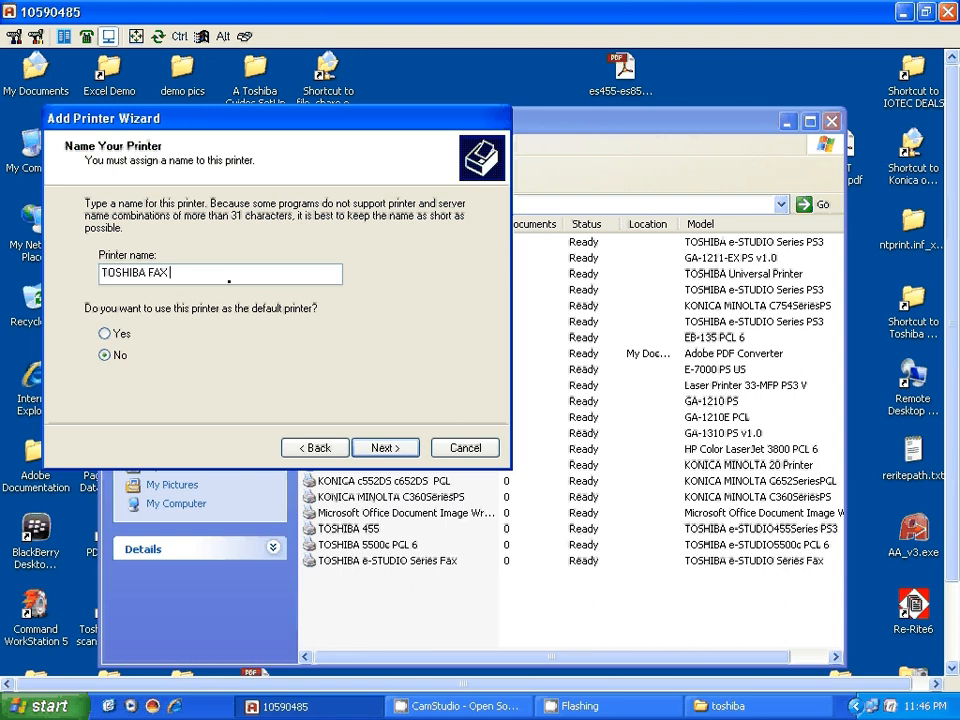
{"action": "type", "text": " ebx"}
{"action": "left_click", "coordinate": [386, 449]}
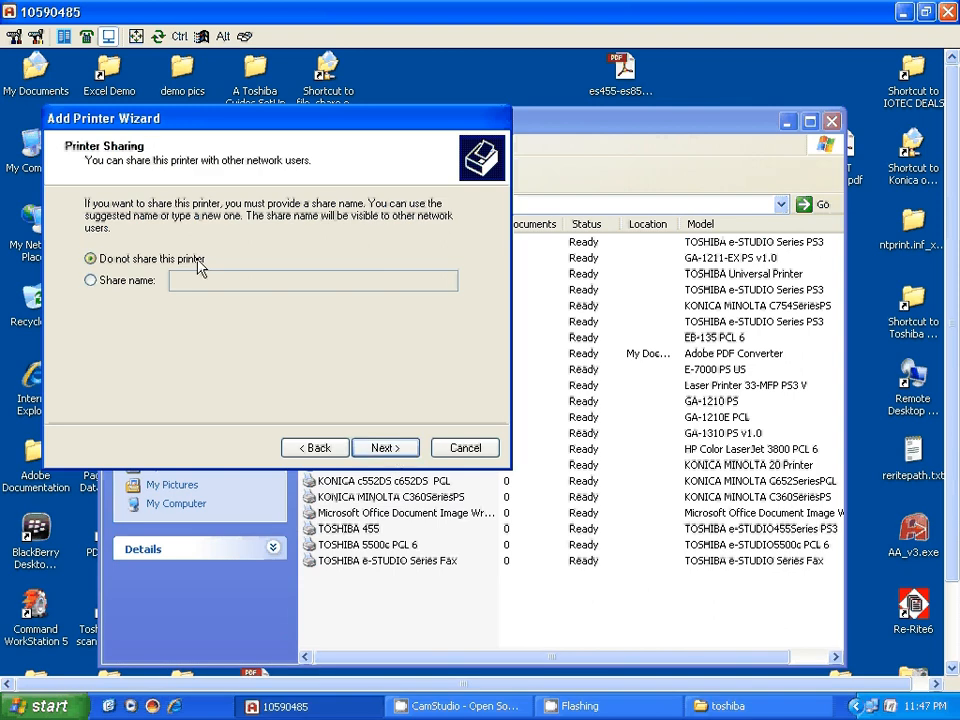
Finish the installation without sharing the printer or printing a test page, continuing past the Windows Logo testing warning.
{"action": "left_click", "coordinate": [384, 449]}
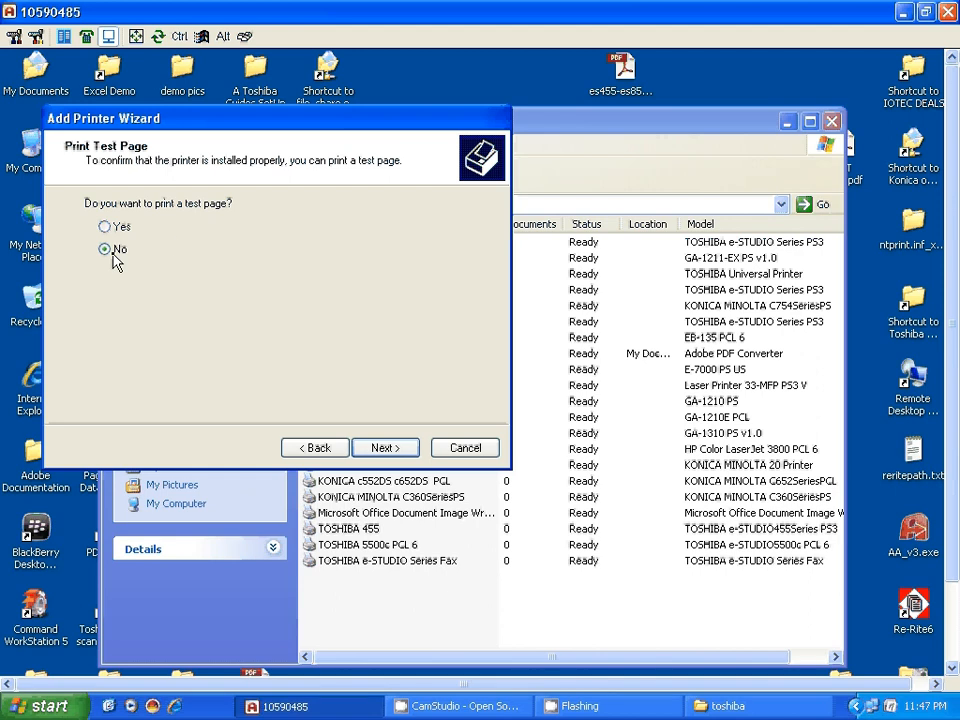
{"action": "left_click", "coordinate": [388, 447]}
{"action": "left_click", "coordinate": [402, 446]}
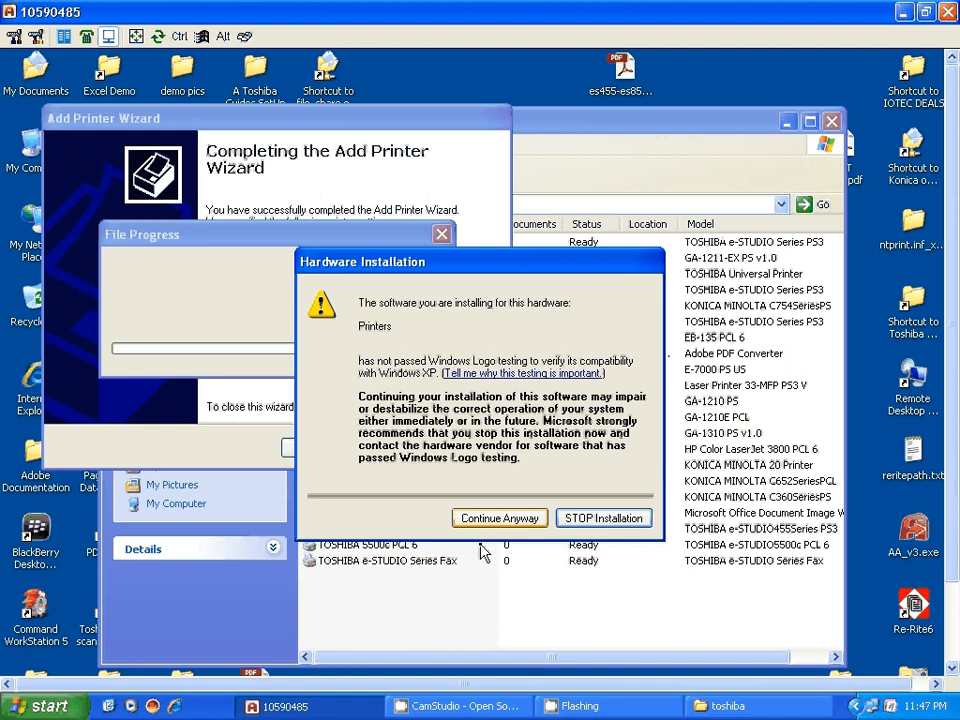
{"action": "left_click", "coordinate": [492, 519]}
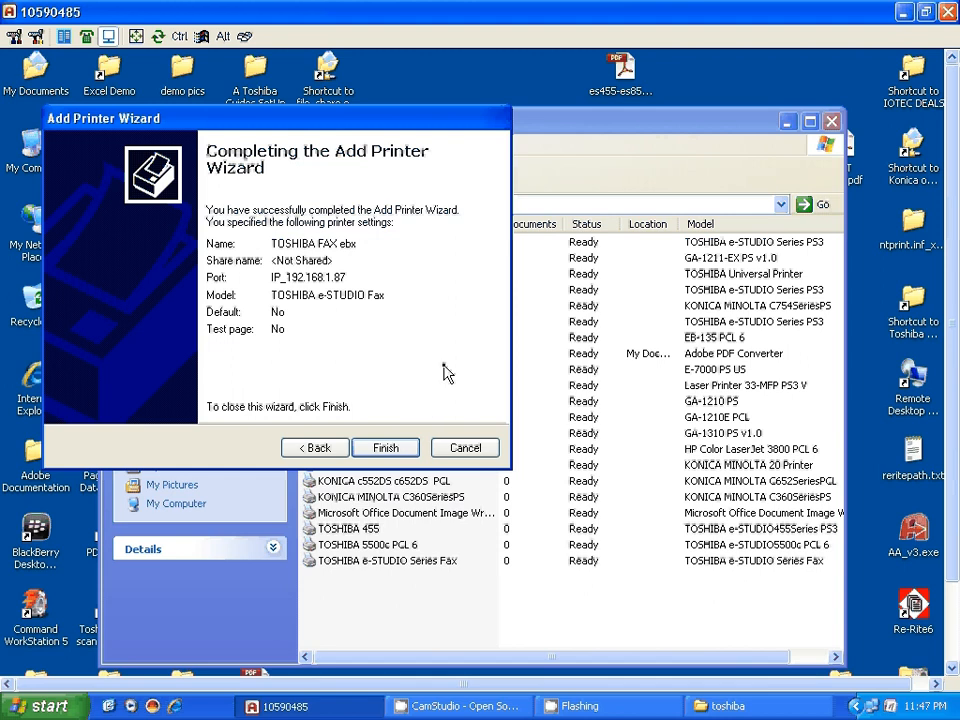
{"action": "left_click", "coordinate": [385, 448]}
Switch to the TEST FAX document in Word, open its print settings and select TOSHIBA FAX ebx as the printer.
{"action": "left_click", "coordinate": [366, 578]}
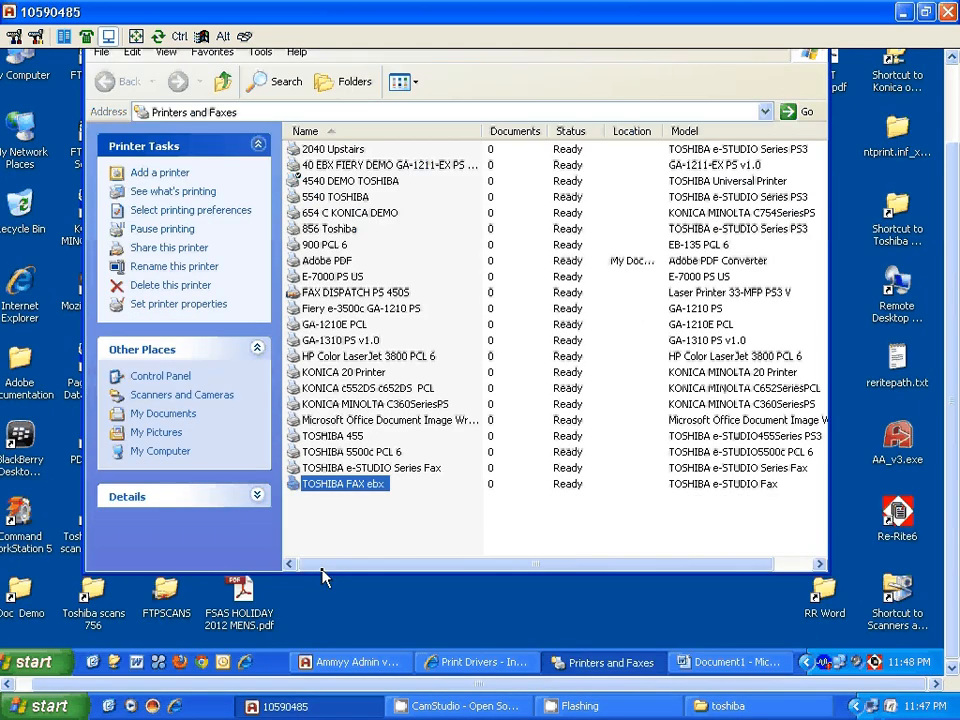
{"action": "left_click", "coordinate": [727, 662]}
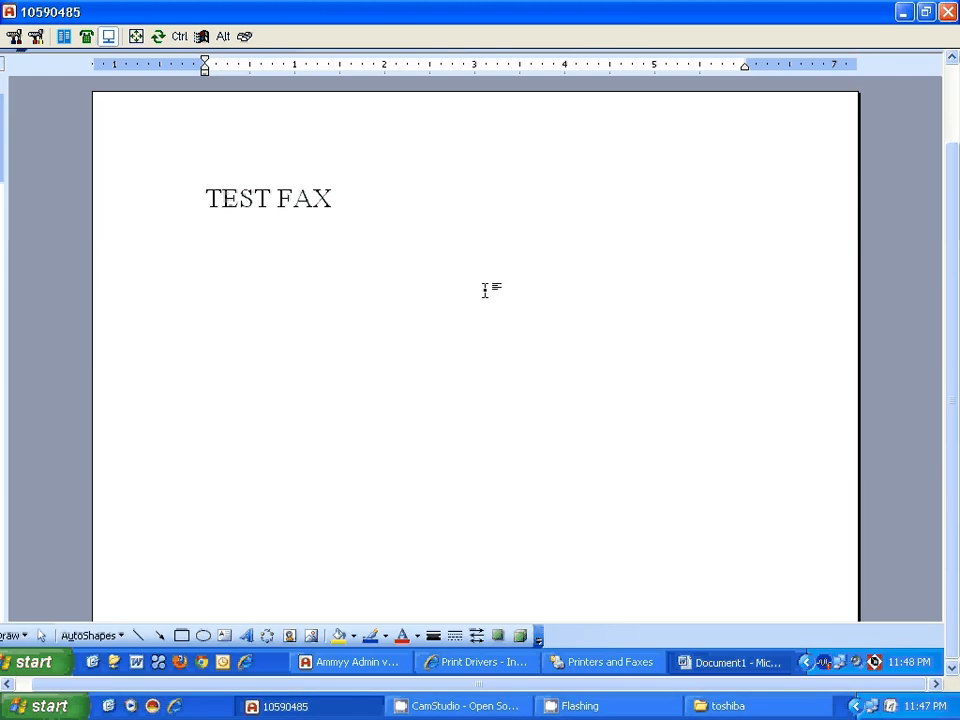
{"action": "scroll", "coordinate": [925, 150], "scroll_direction": "up", "scroll_amount": 3}
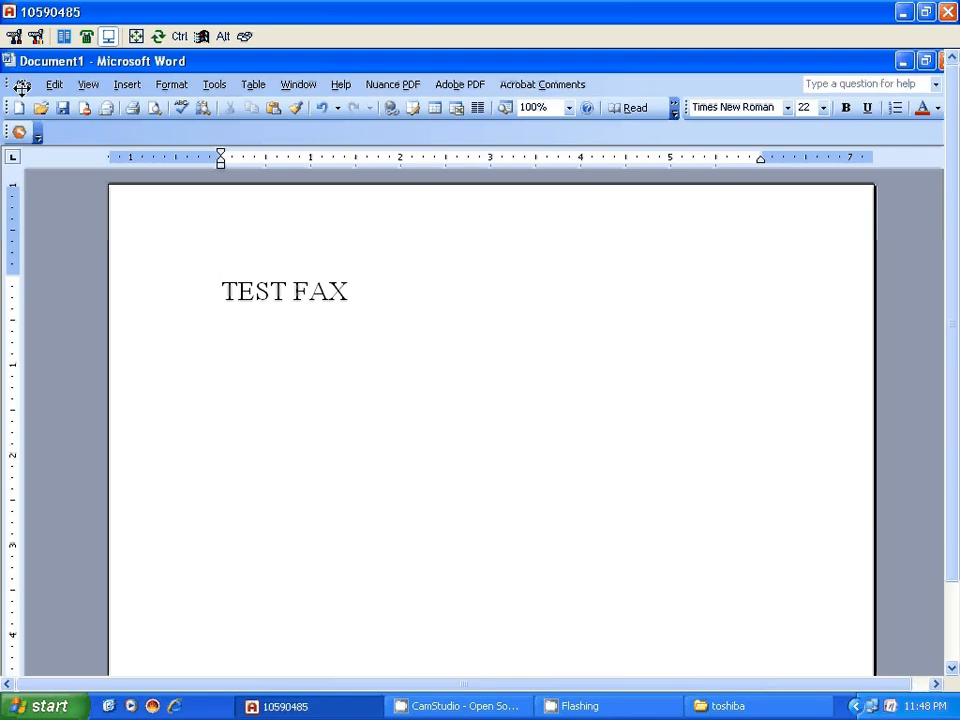
{"action": "left_click", "coordinate": [24, 85]}
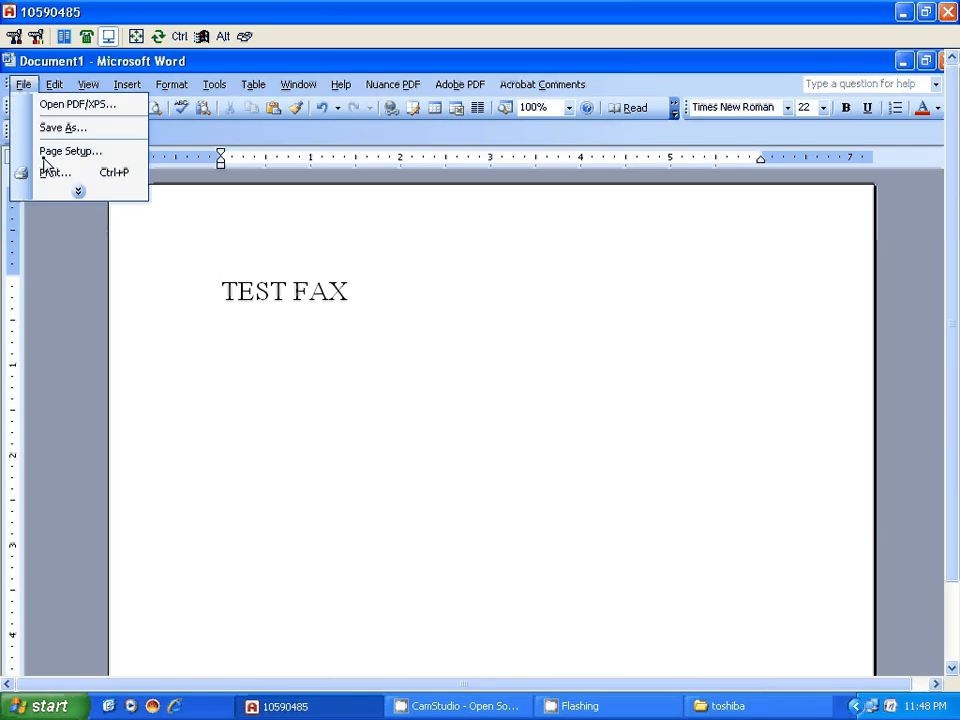
{"action": "left_click", "coordinate": [45, 175]}
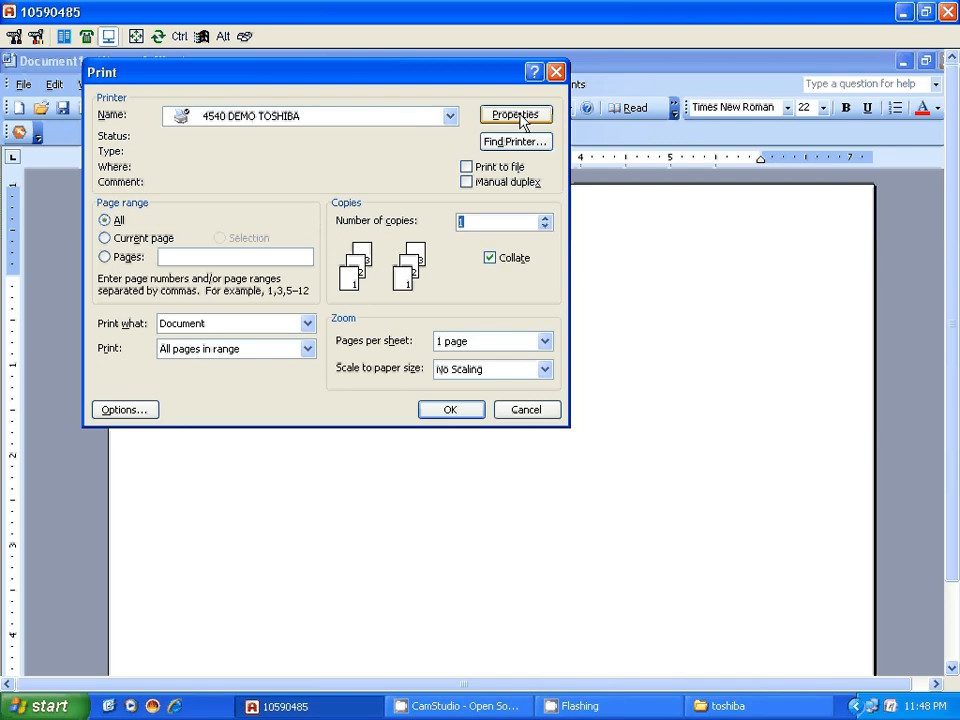
{"action": "left_click", "coordinate": [450, 116]}
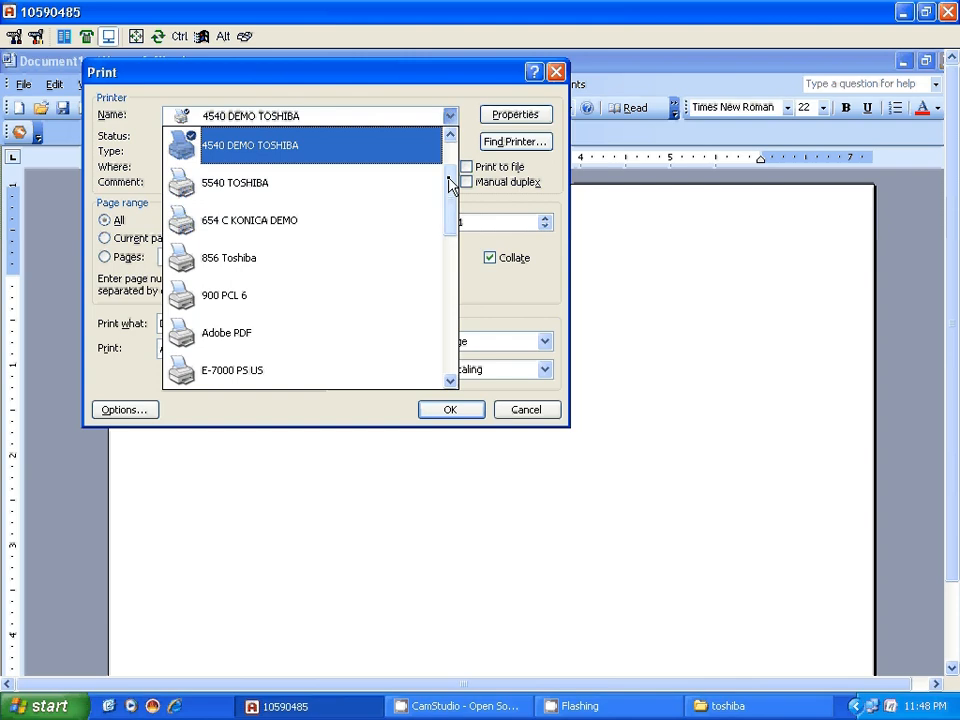
{"action": "left_click_drag", "start_coordinate": [449, 185], "coordinate": [447, 373]}
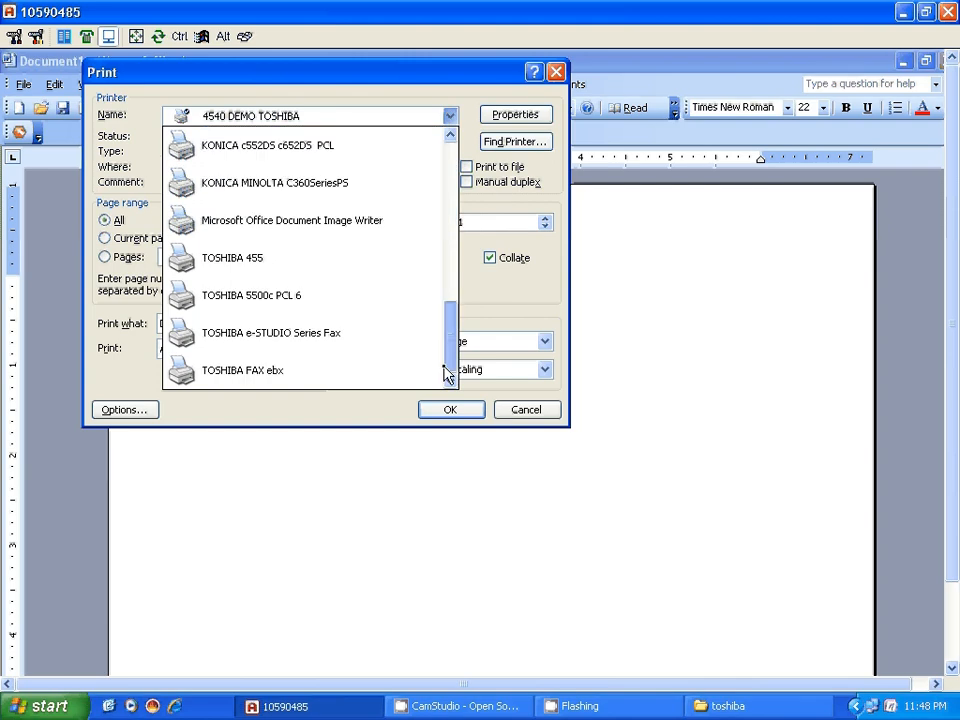
{"action": "left_click", "coordinate": [268, 371]}
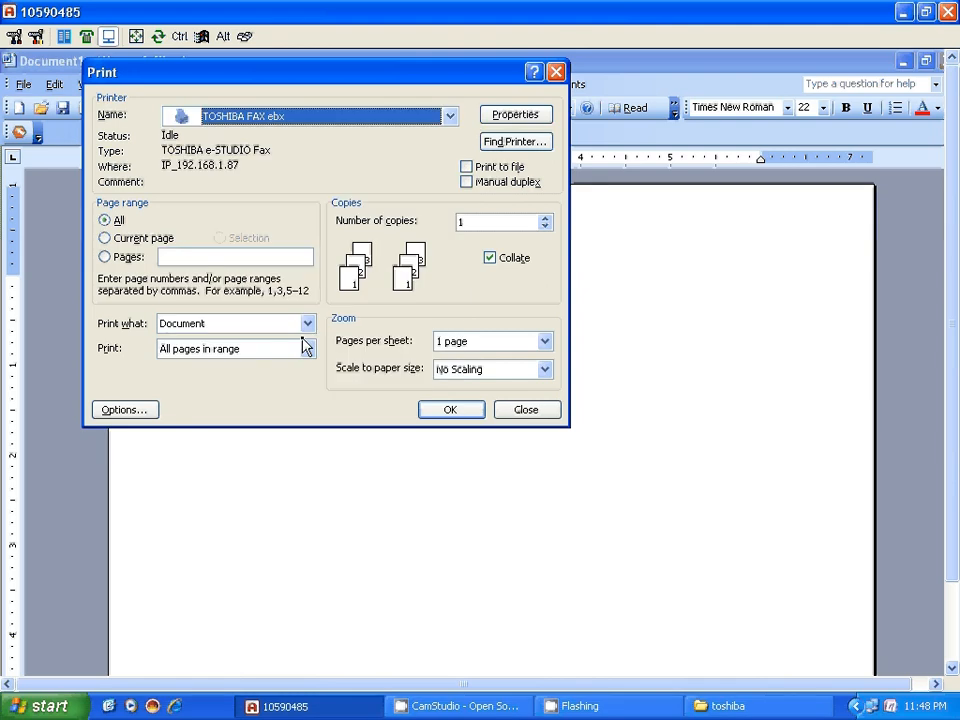
Open the fax printer's sending properties and set the cover sheet to Professional Cover Page.
{"action": "left_click", "coordinate": [515, 116]}
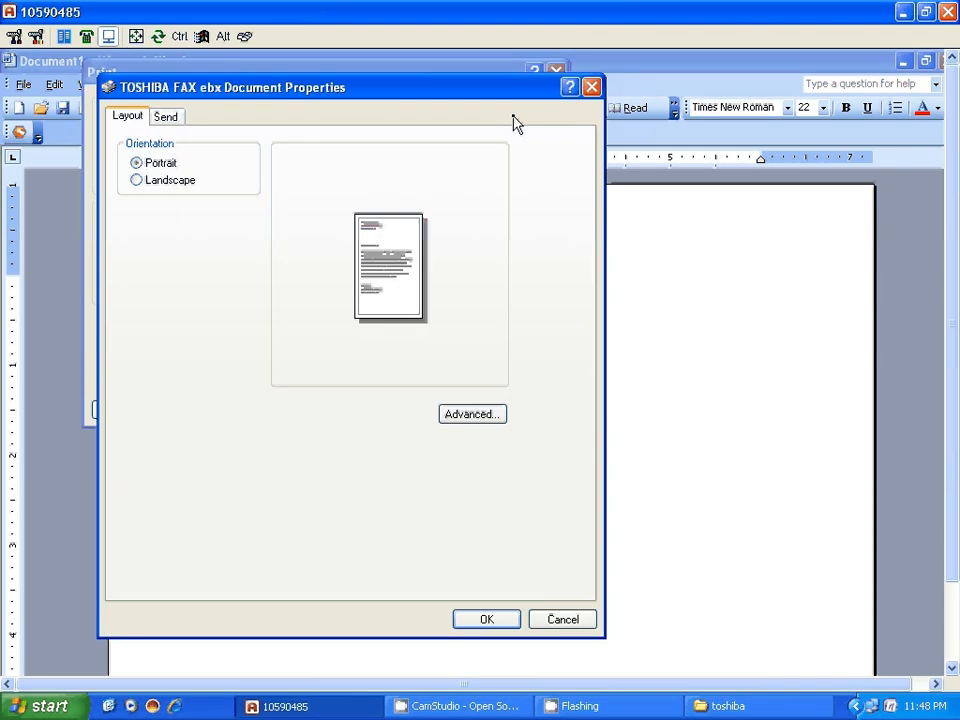
{"action": "left_click", "coordinate": [172, 120]}
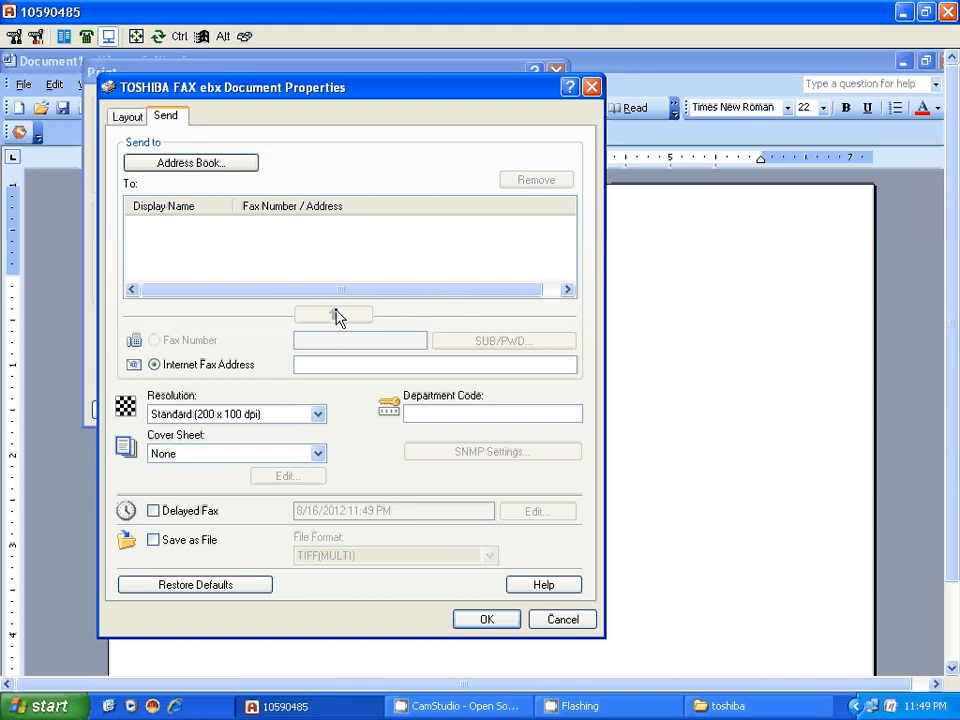
{"action": "left_click", "coordinate": [137, 241]}
{"action": "left_click_drag", "start_coordinate": [276, 239], "coordinate": [283, 246]}
{"action": "left_click", "coordinate": [318, 455]}
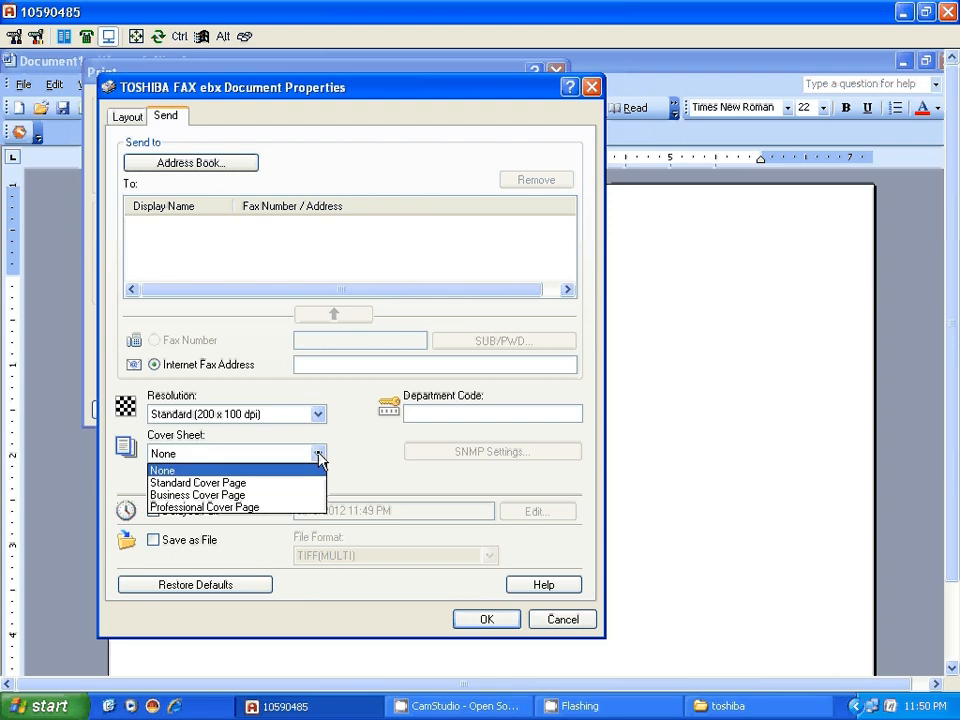
{"action": "left_click", "coordinate": [201, 508]}
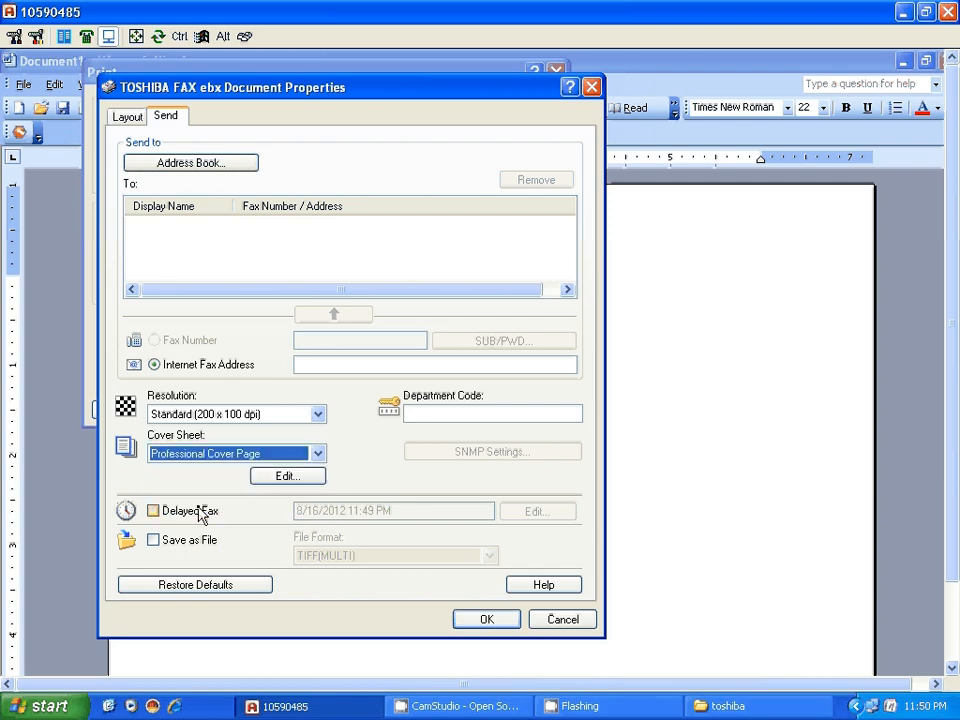
Edit the cover sheet to include the Reference Number and Sender Information reading "test", and browse for a footer image without choosing one.
{"action": "left_click", "coordinate": [285, 477]}
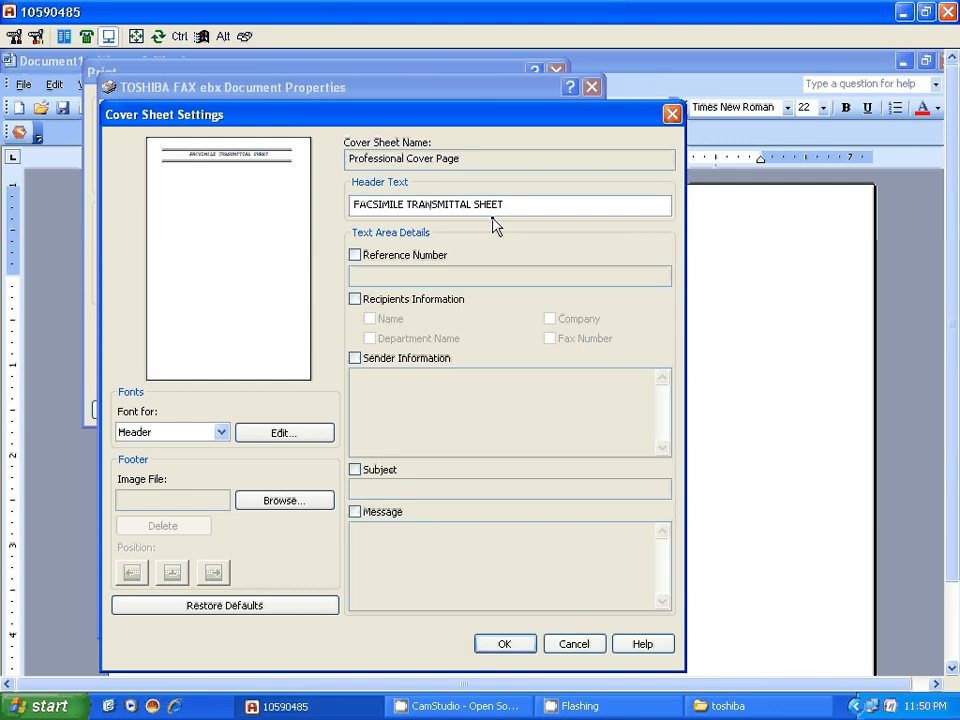
{"action": "left_click", "coordinate": [354, 256]}
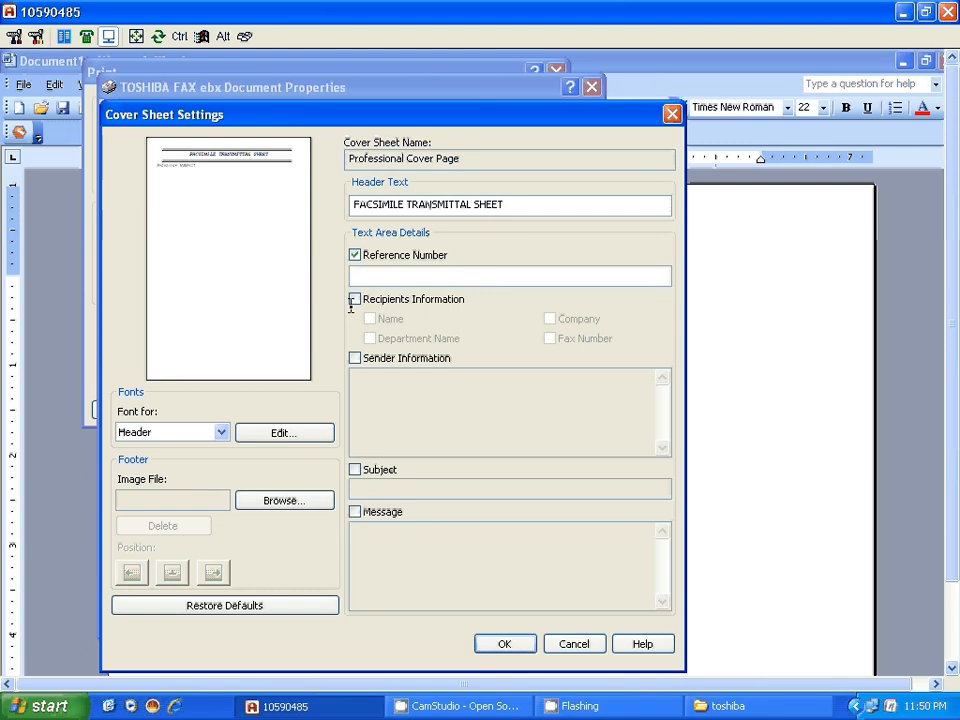
{"action": "left_click", "coordinate": [355, 358]}
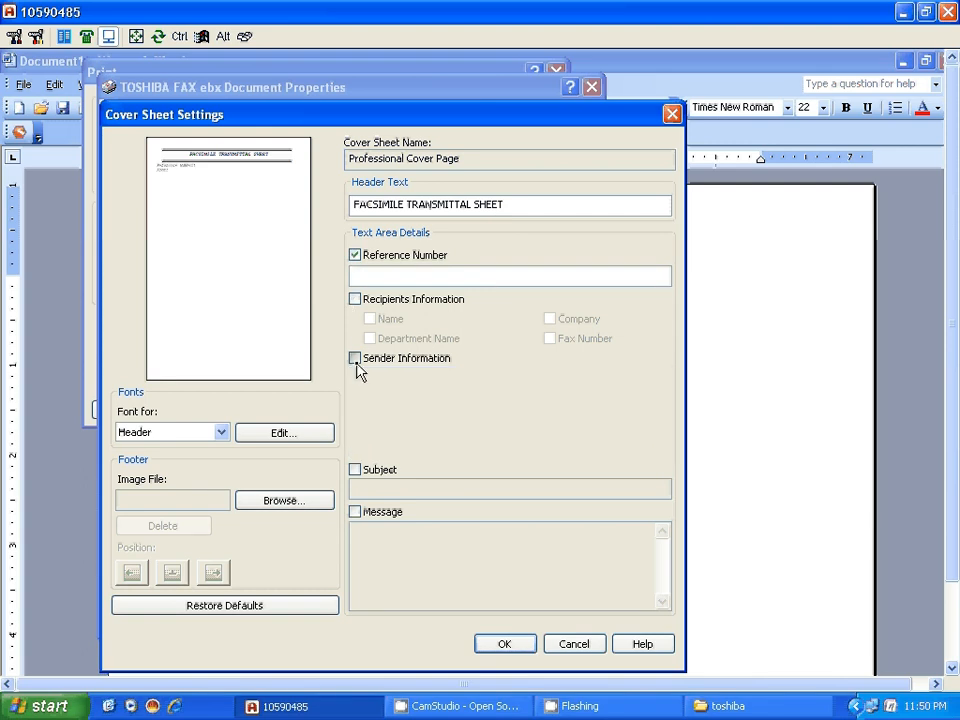
{"action": "left_click", "coordinate": [355, 358]}
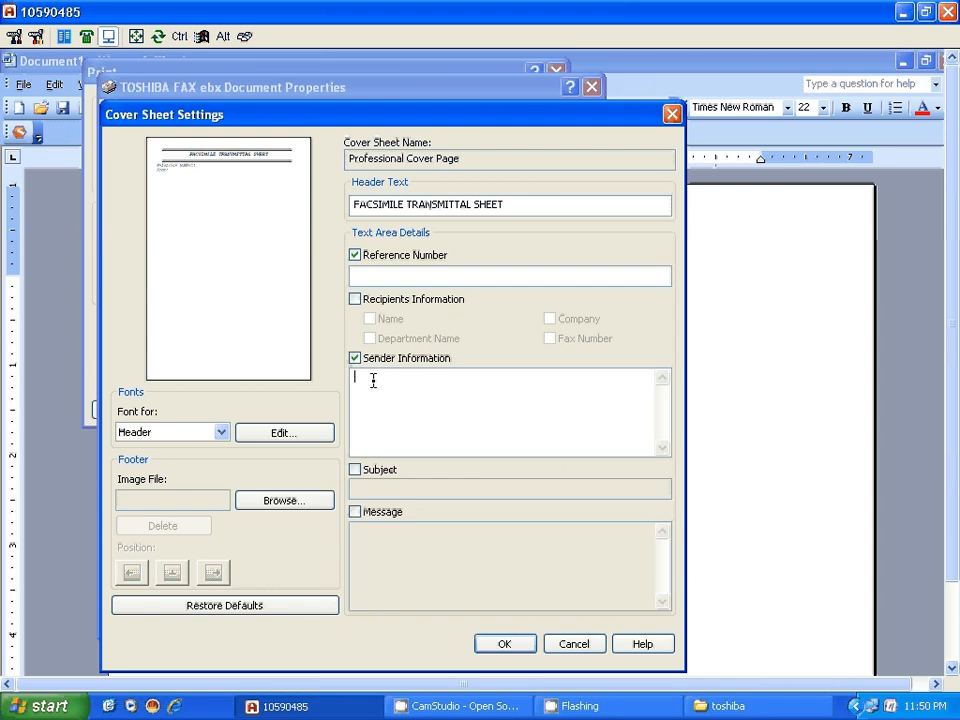
{"action": "type", "text": "test"}
{"action": "left_click", "coordinate": [288, 503]}
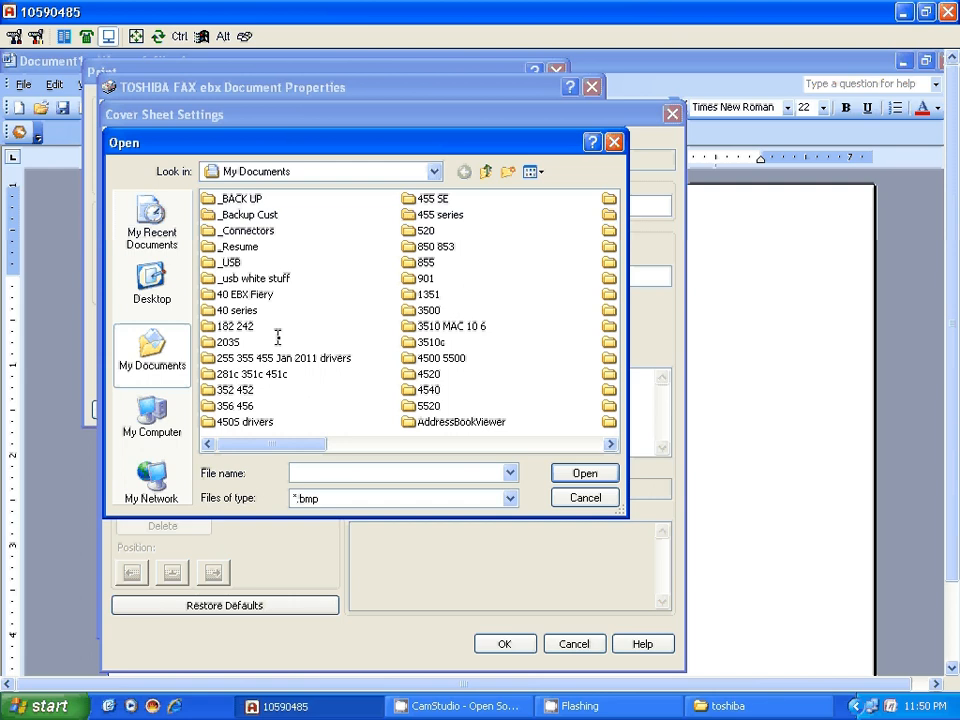
{"action": "left_click", "coordinate": [615, 143]}
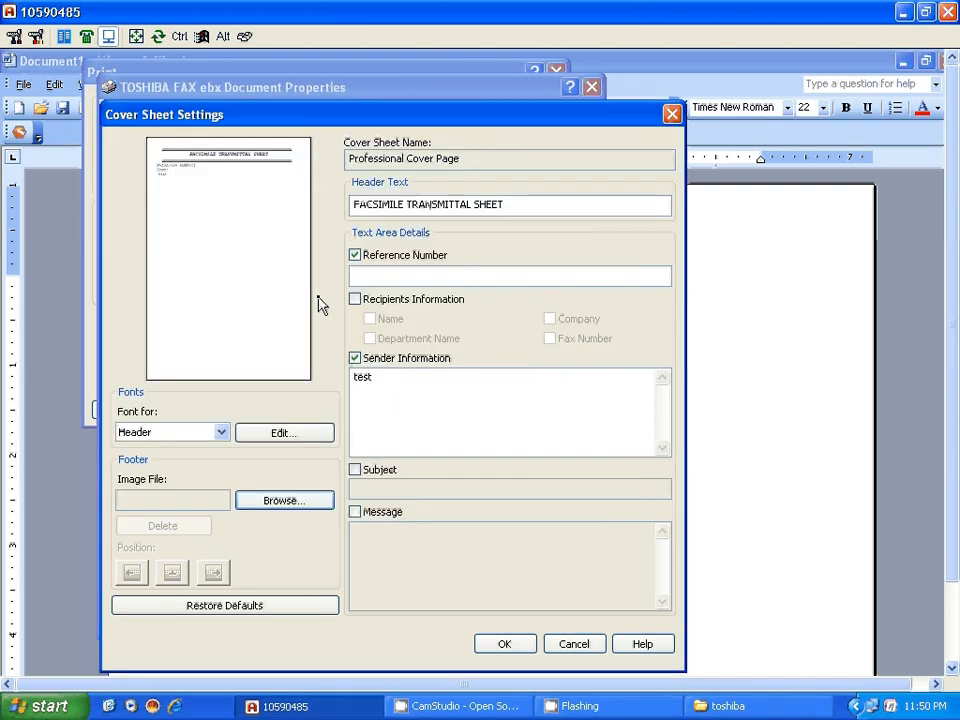
Include a Subject reading "test" and a Message section on the cover sheet, and accept the cover sheet and fax printer properties.
{"action": "left_click", "coordinate": [355, 470]}
{"action": "left_click", "coordinate": [356, 512]}
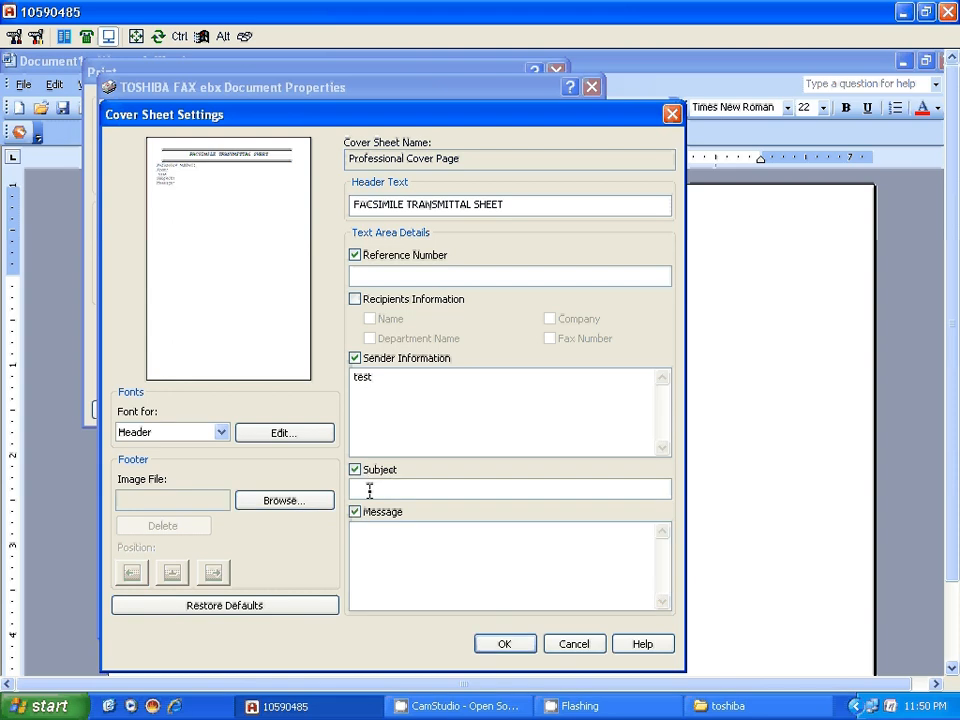
{"action": "left_click", "coordinate": [371, 492]}
{"action": "type", "text": "test"}
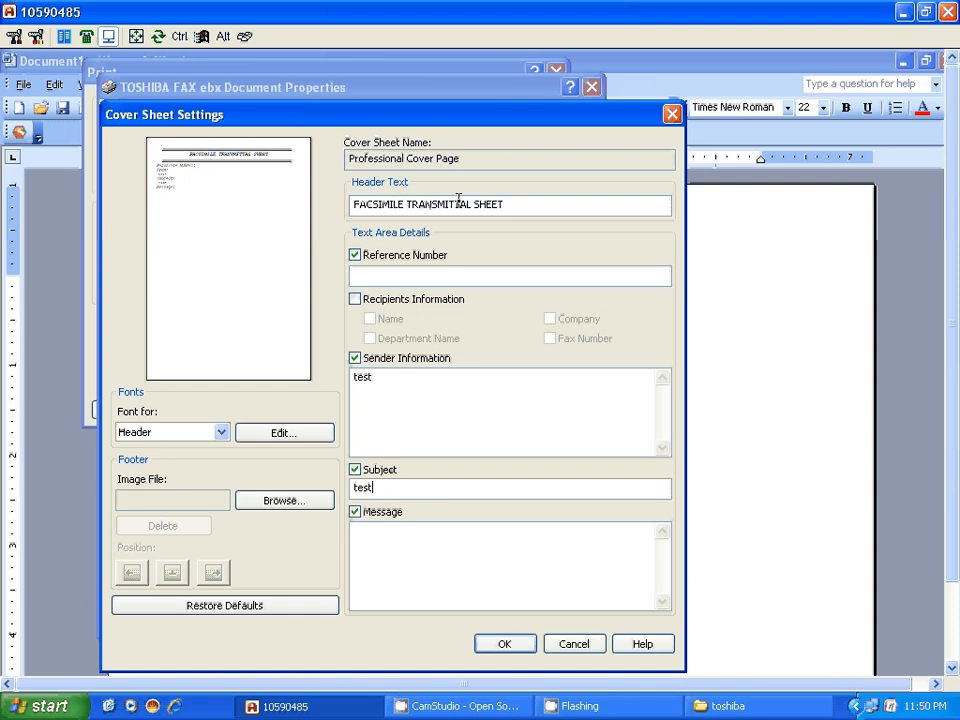
{"action": "left_click", "coordinate": [590, 204]}
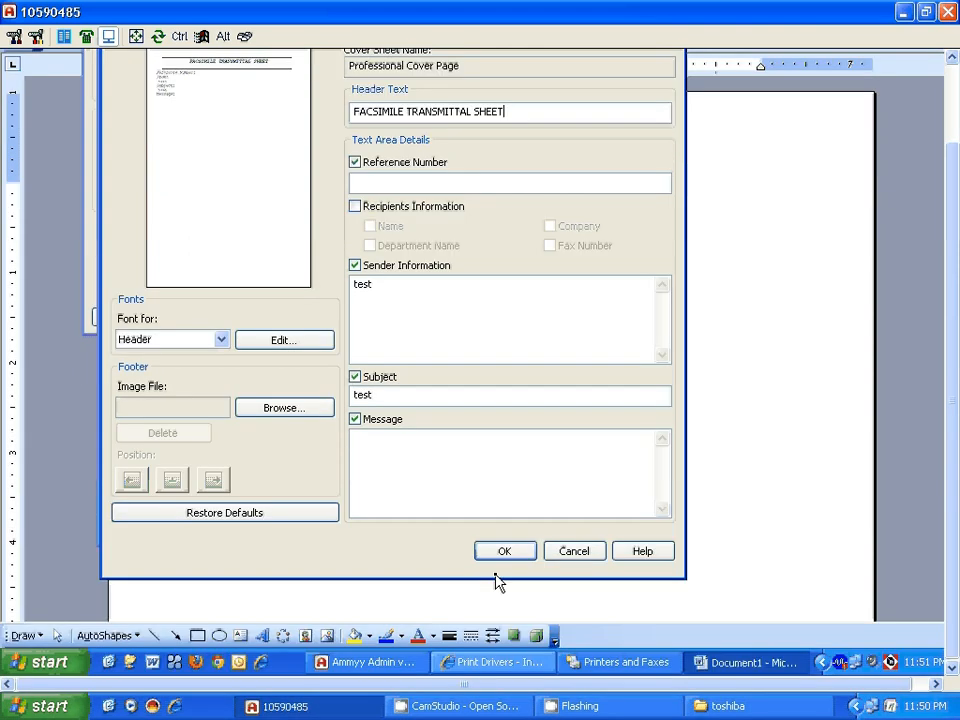
{"action": "left_click", "coordinate": [503, 552]}
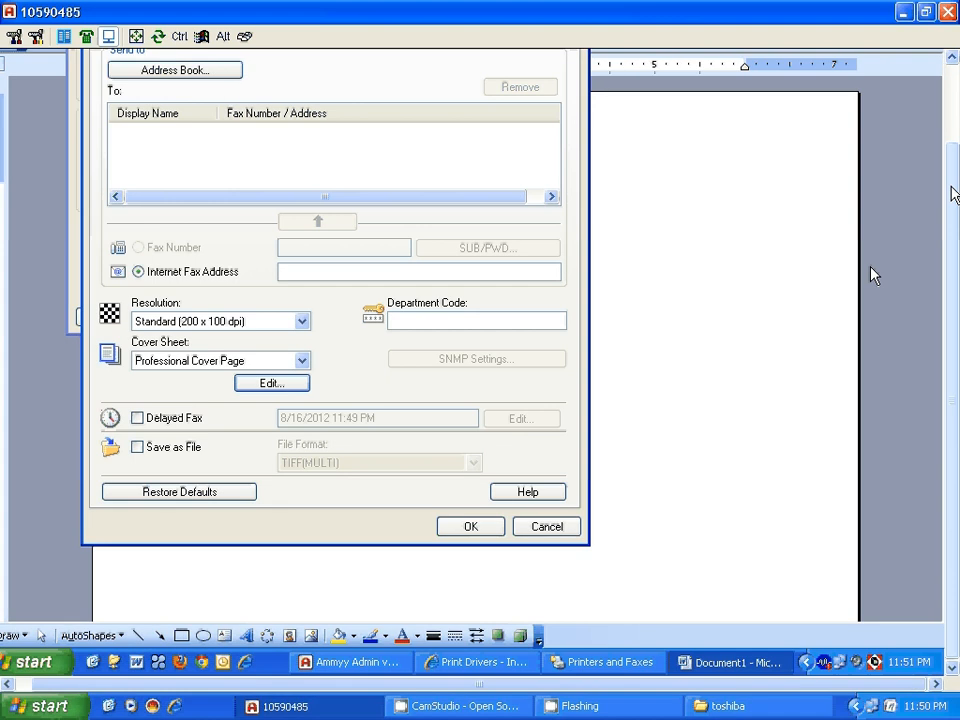
{"action": "left_click_drag", "start_coordinate": [953, 195], "coordinate": [953, 145]}
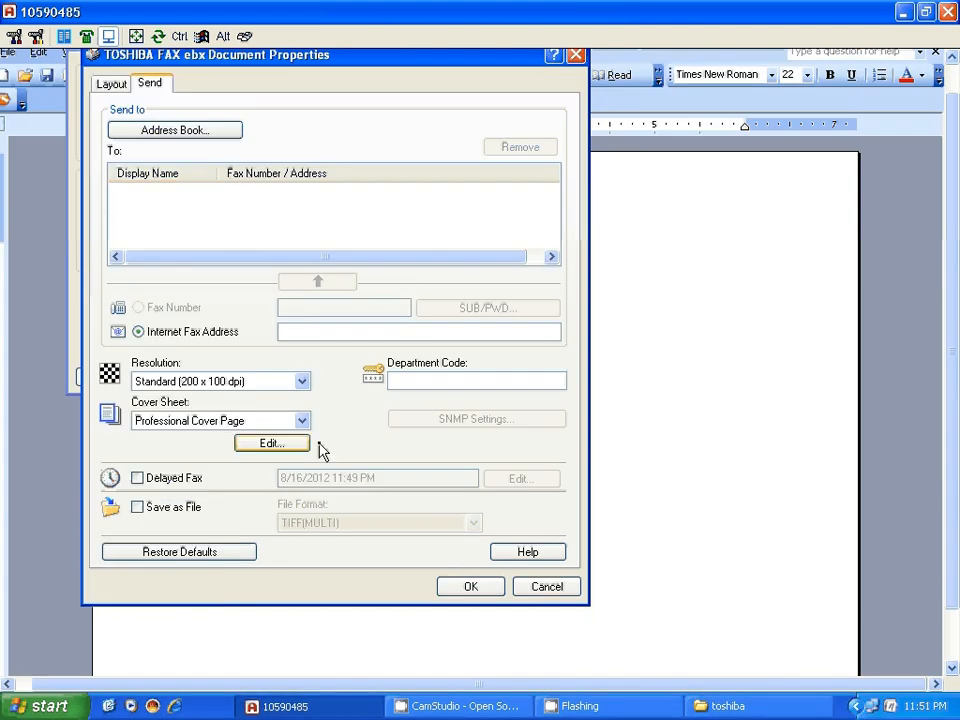
{"action": "left_click", "coordinate": [471, 587]}
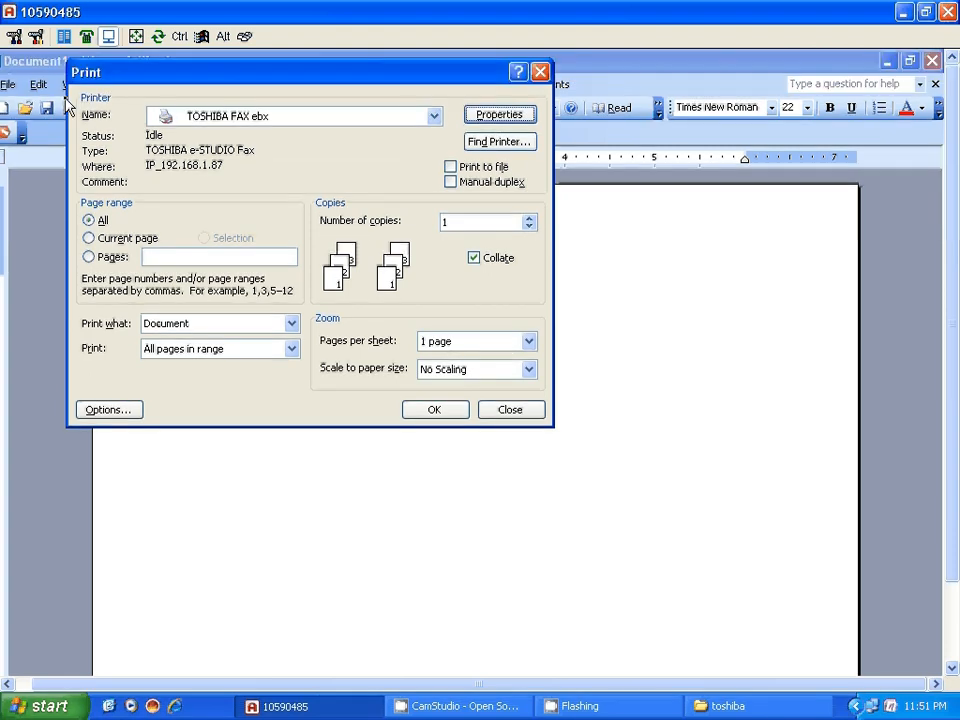
Review the fax printer's sending properties again and close the print settings without printing.
{"action": "left_click", "coordinate": [505, 117]}
{"action": "left_click", "coordinate": [148, 119]}
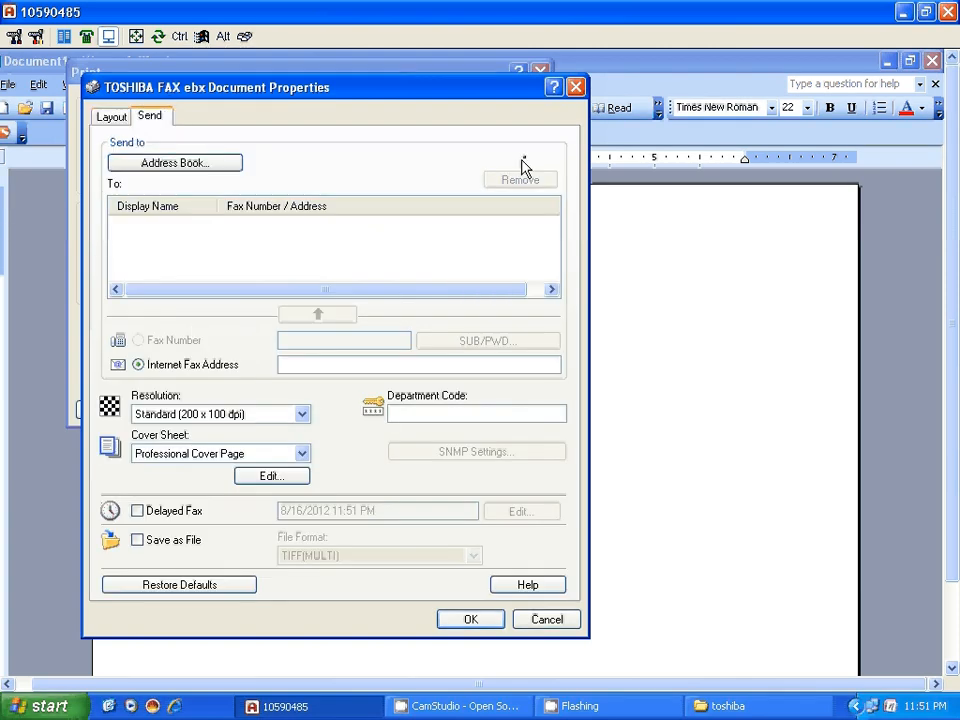
{"action": "left_click", "coordinate": [575, 87]}
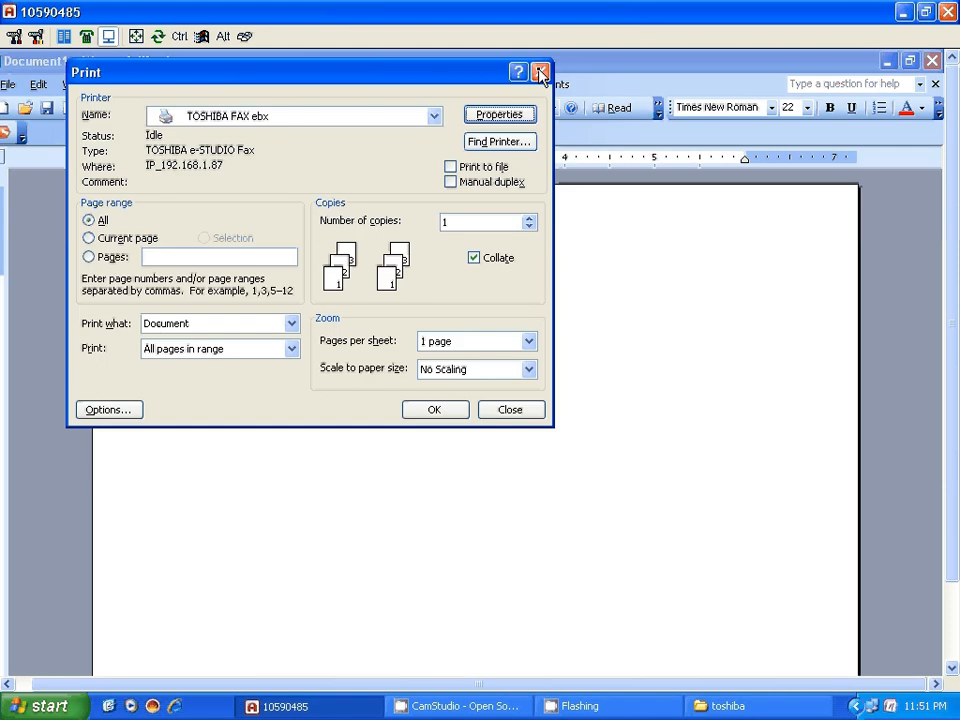
{"action": "left_click", "coordinate": [540, 73]}
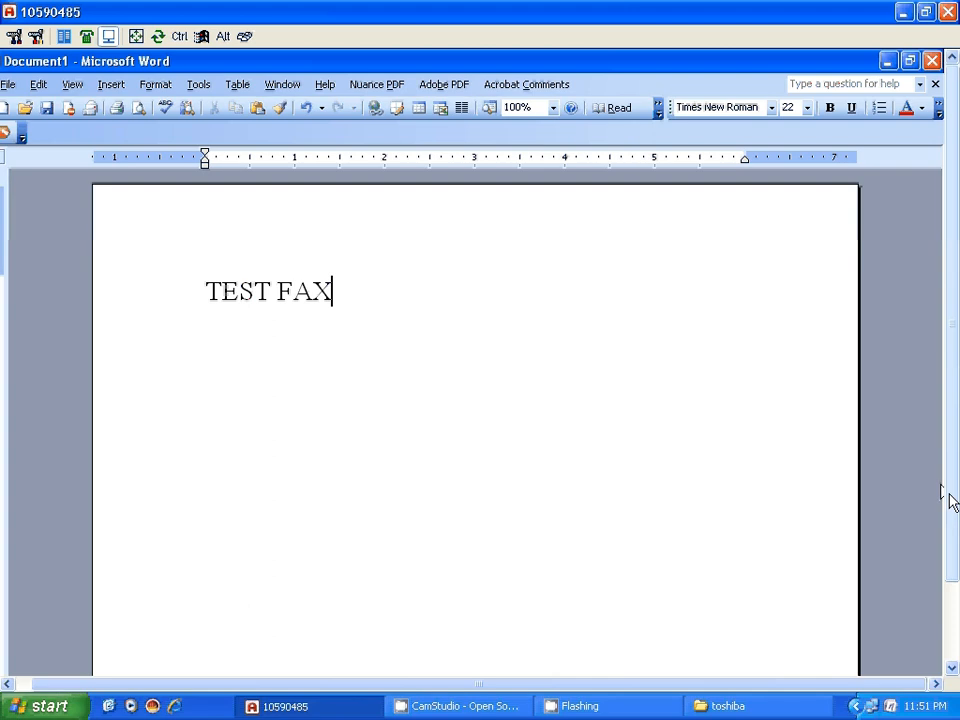
Open the printing defaults of the TOSHIBA FAX ebx printer from the advanced properties in Printers and Faxes.
{"action": "left_click_drag", "start_coordinate": [945, 497], "coordinate": [940, 580]}
{"action": "left_click", "coordinate": [8, 684]}
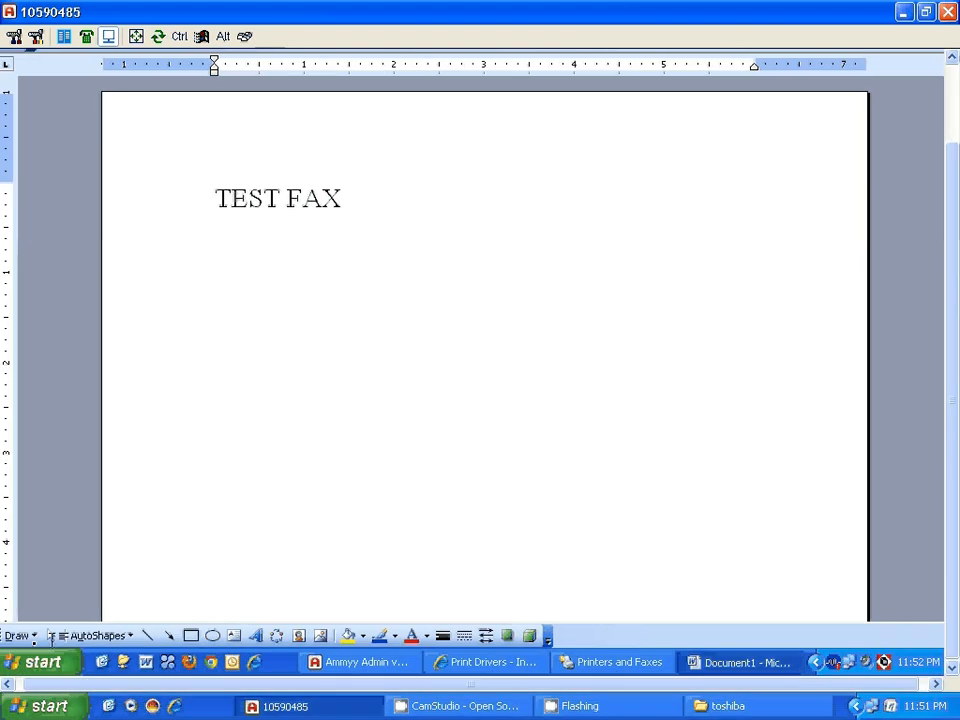
{"action": "left_click", "coordinate": [8, 684]}
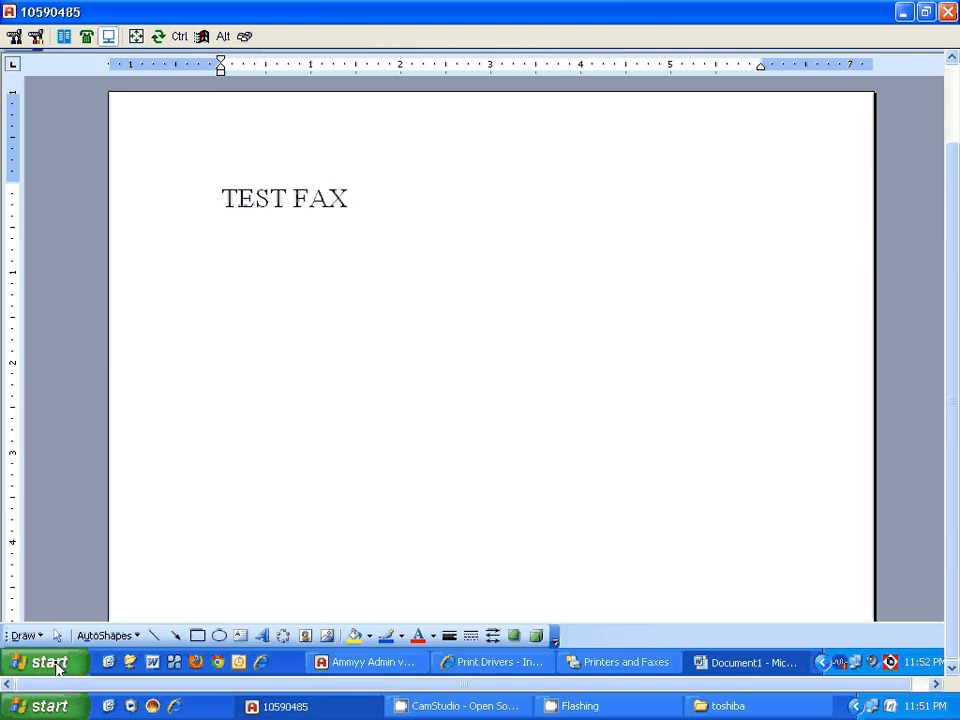
{"action": "left_click", "coordinate": [48, 662]}
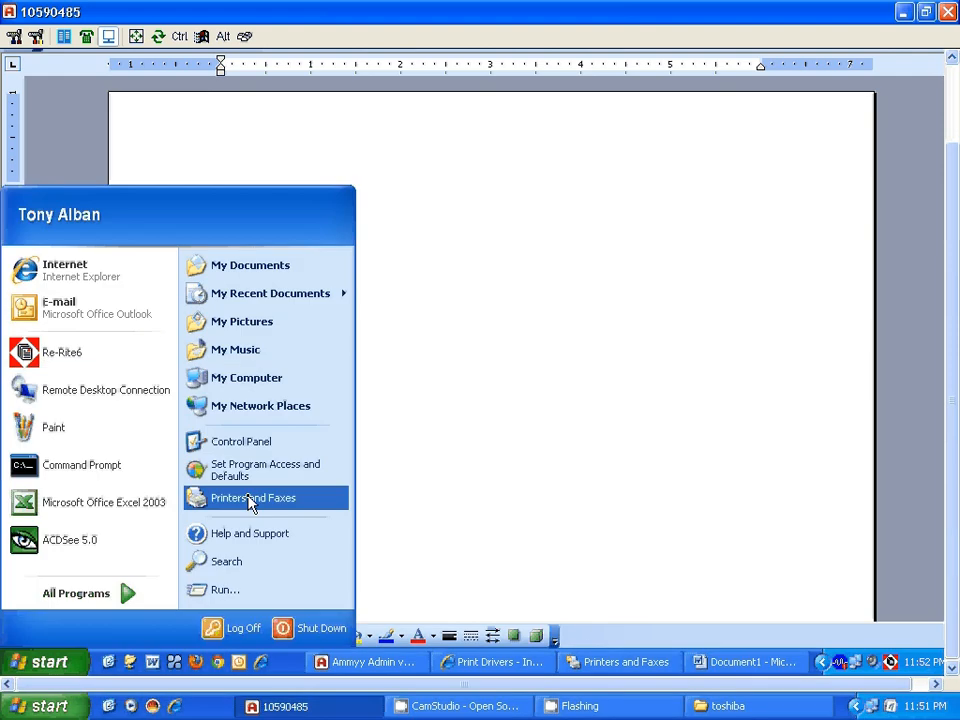
{"action": "left_click", "coordinate": [251, 500]}
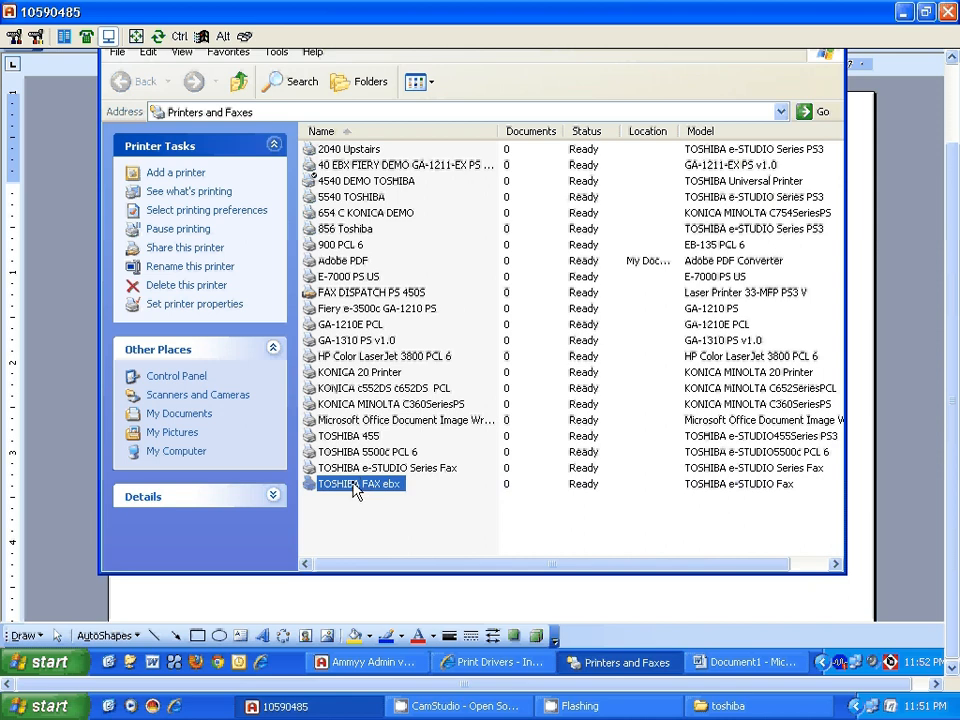
{"action": "right_click", "coordinate": [369, 487]}
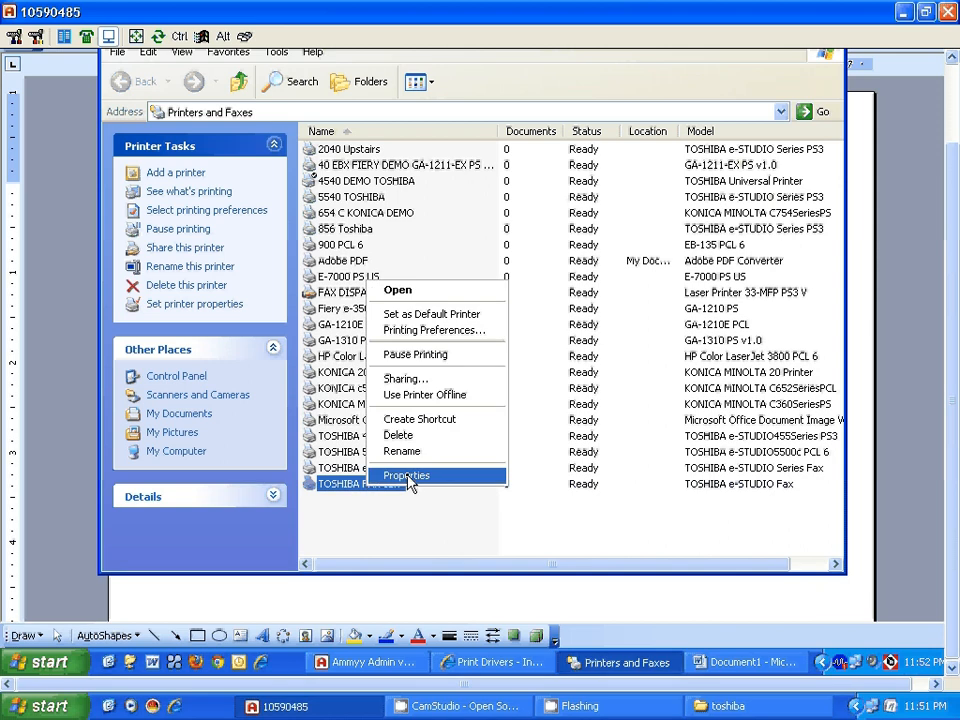
{"action": "left_click", "coordinate": [407, 475]}
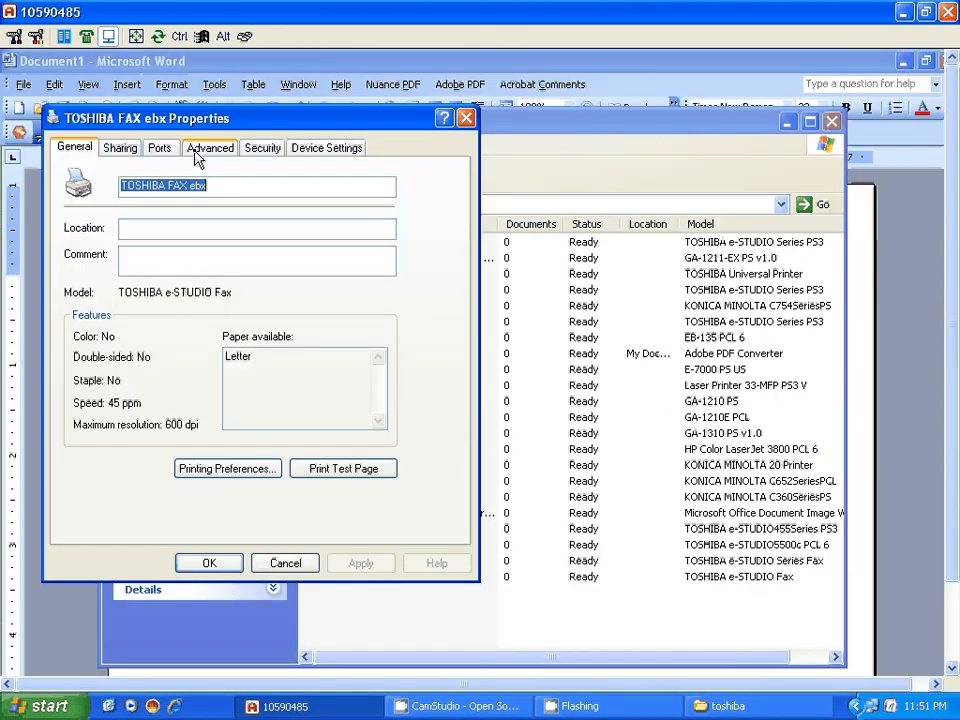
{"action": "left_click", "coordinate": [205, 150]}
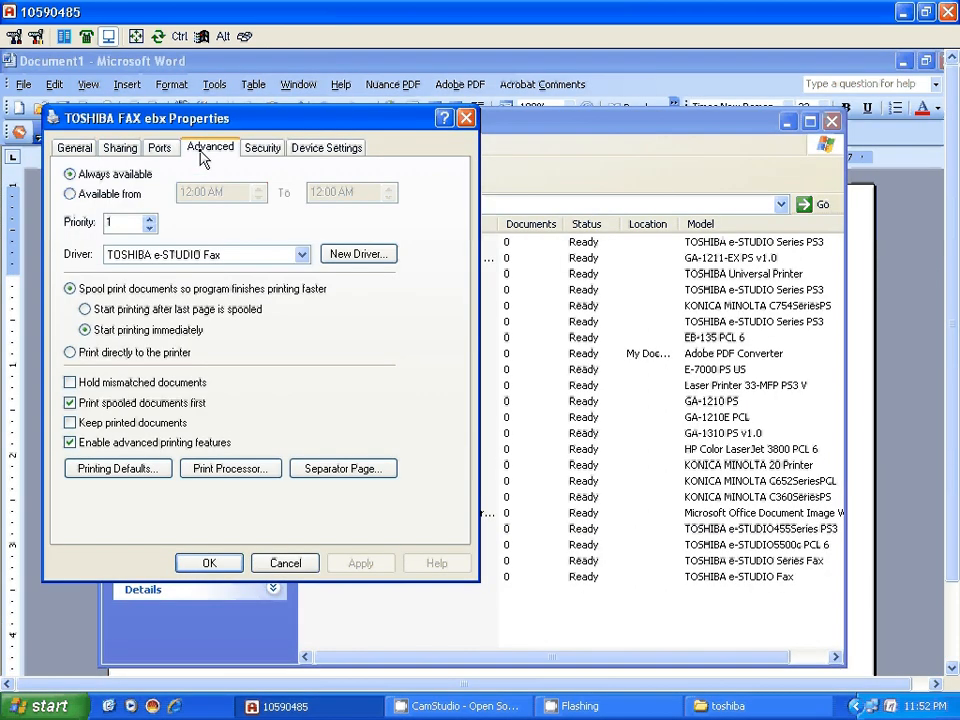
{"action": "left_click", "coordinate": [131, 470]}
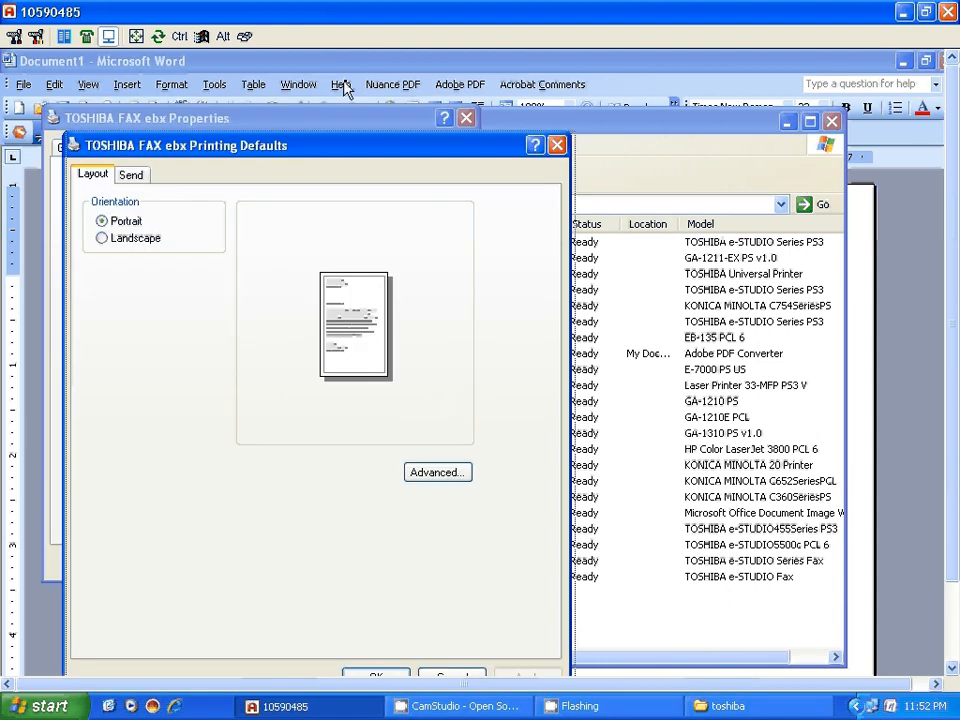
Set the default cover sheet in the fax printer's sending defaults to Professional Cover Page.
{"action": "left_click", "coordinate": [197, 118]}
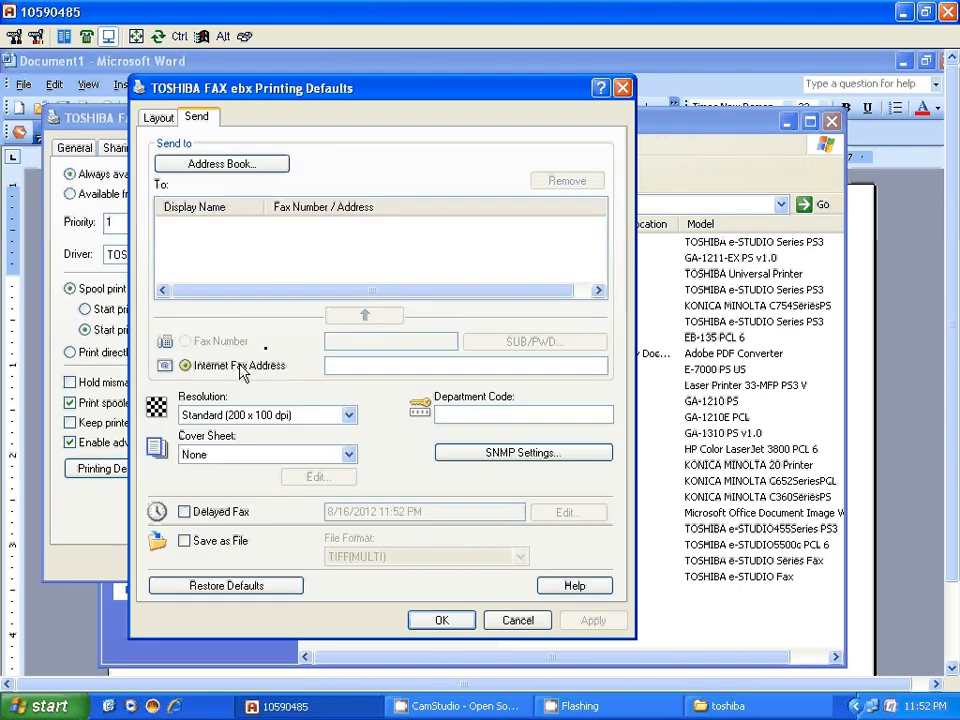
{"action": "left_click", "coordinate": [347, 455]}
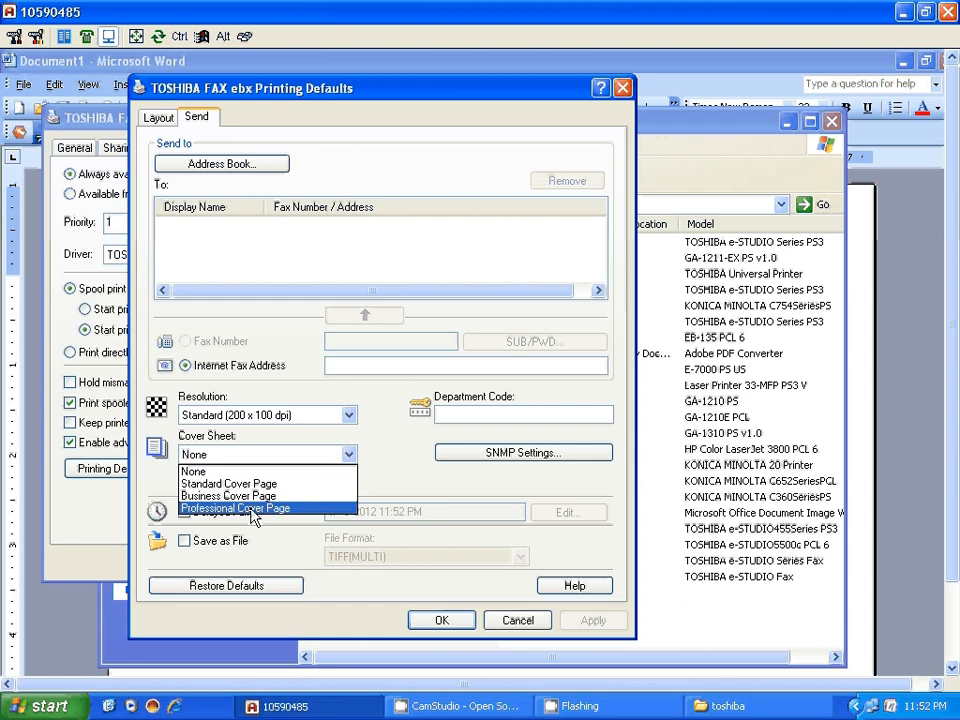
{"action": "left_click", "coordinate": [252, 508]}
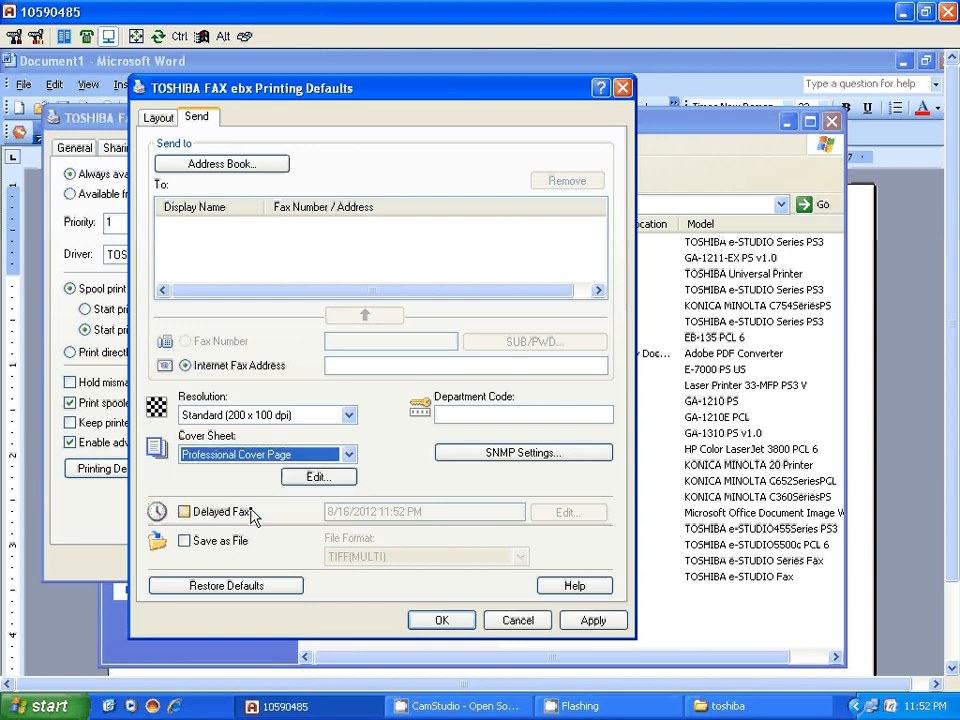
Edit the default cover sheet with "wwww" as the Reference Number and "wwwwww" as the Message.
{"action": "left_click", "coordinate": [316, 477]}
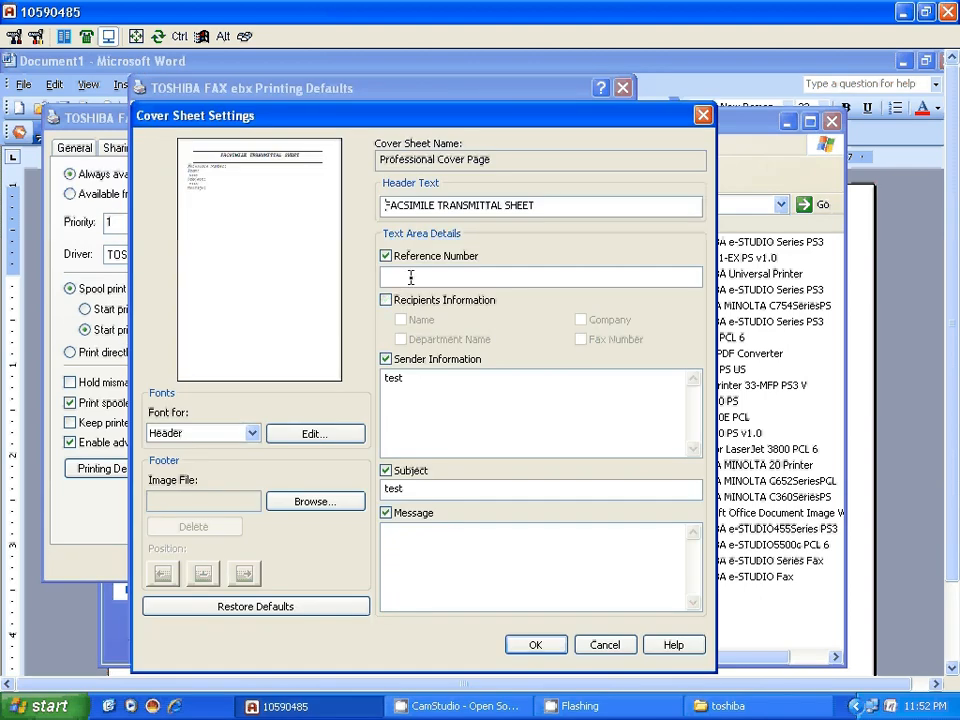
{"action": "left_click", "coordinate": [398, 279]}
{"action": "type", "text": "wwww"}
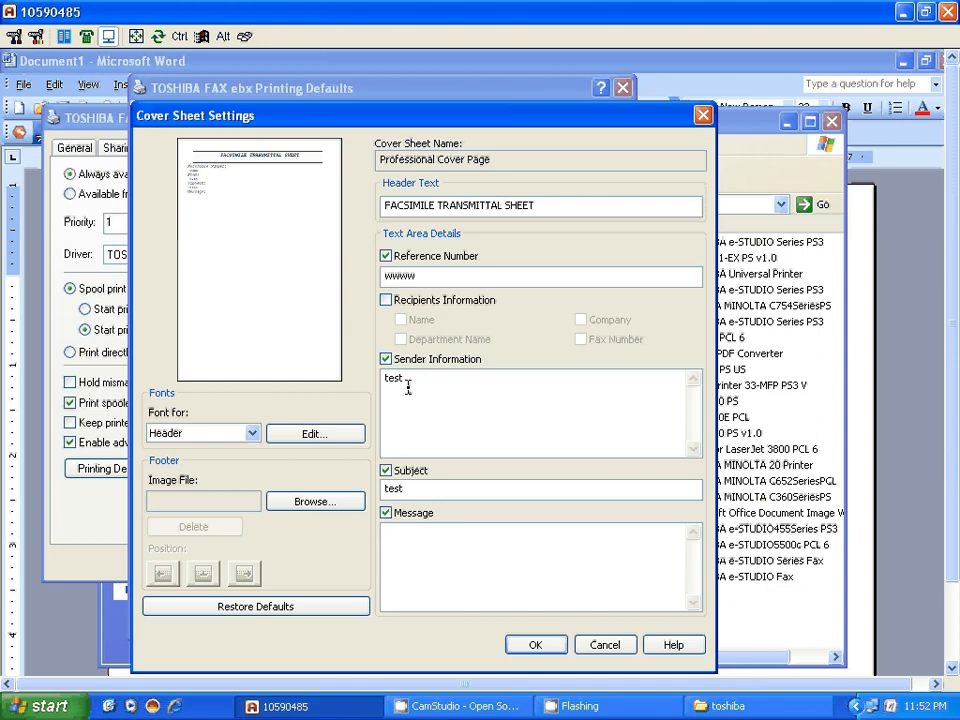
{"action": "left_click", "coordinate": [418, 540]}
{"action": "type", "text": "wwwwwww"}
Browse for a footer image without choosing one, and accept the cover sheet and apply the printing defaults.
{"action": "left_click", "coordinate": [314, 502]}
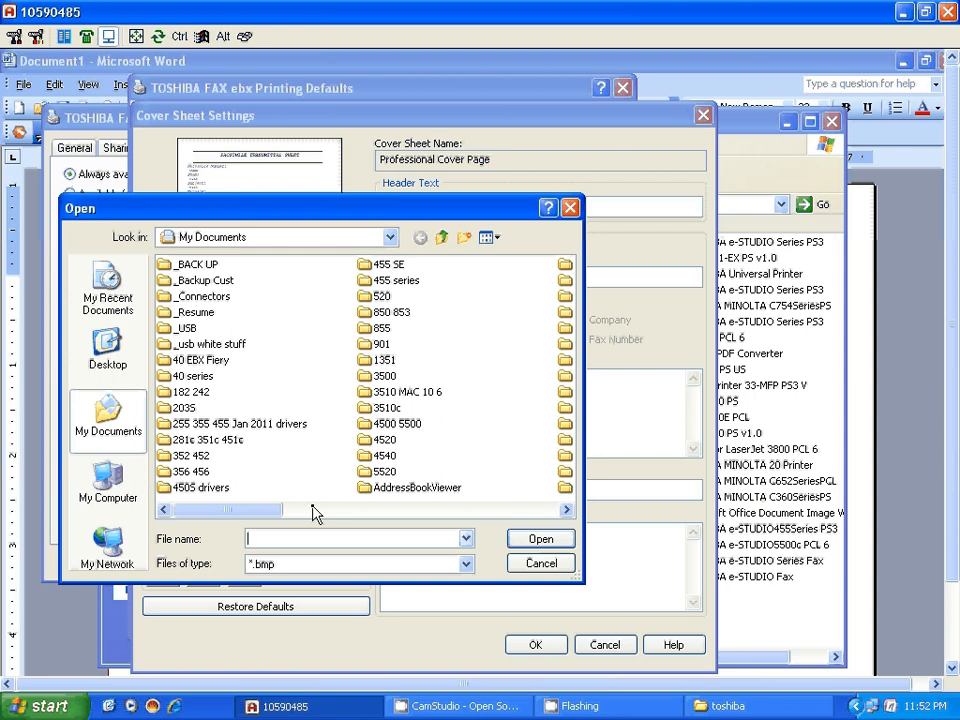
{"action": "left_click", "coordinate": [528, 566]}
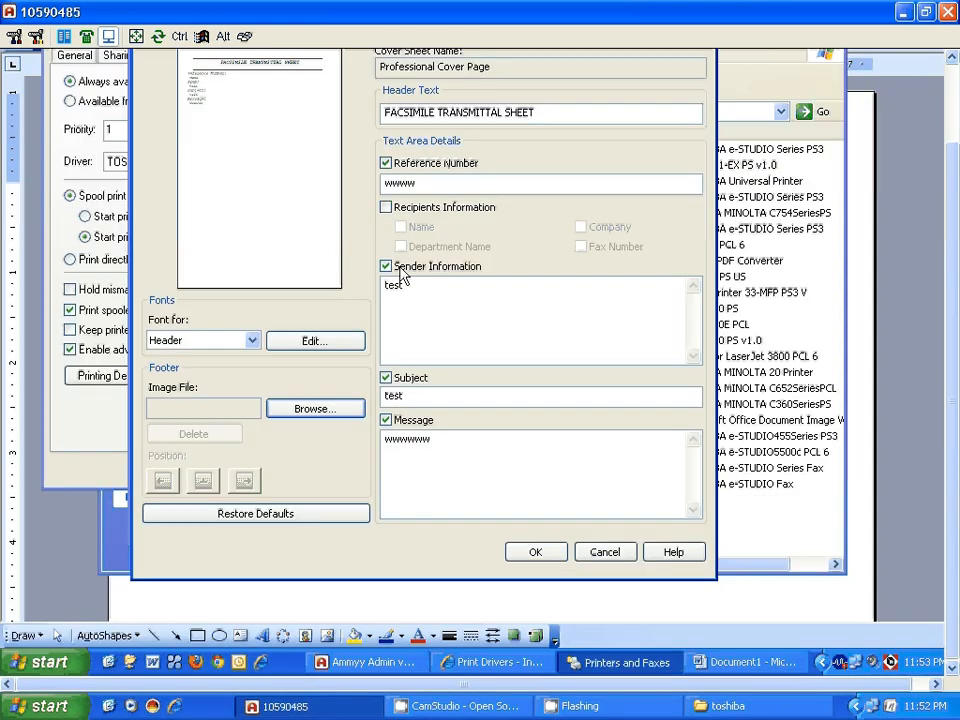
{"action": "left_click", "coordinate": [533, 560]}
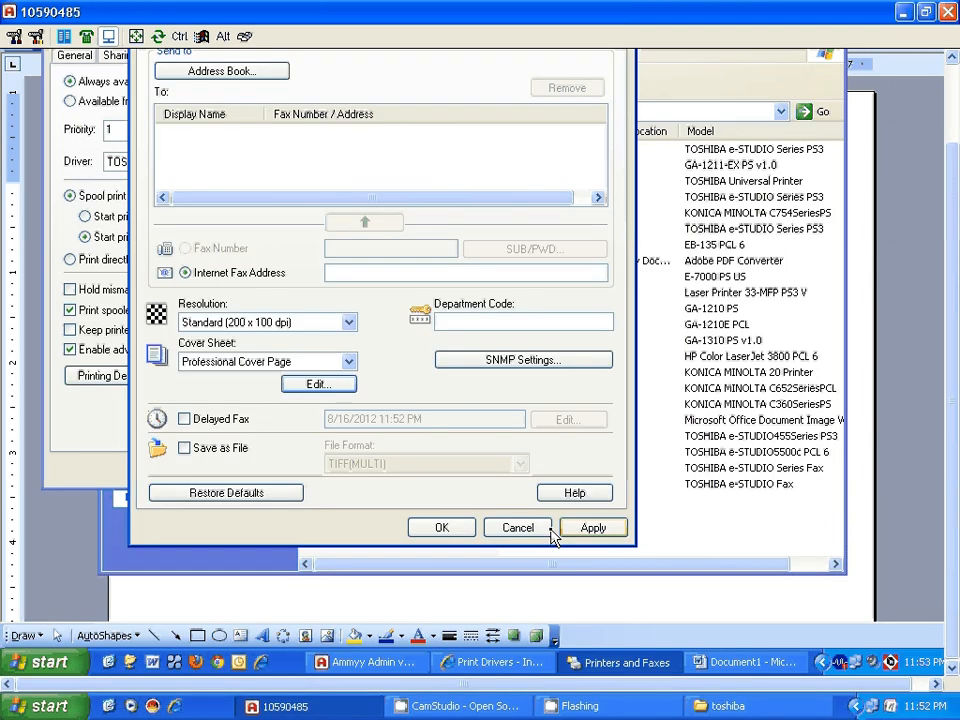
{"action": "left_click", "coordinate": [593, 529]}
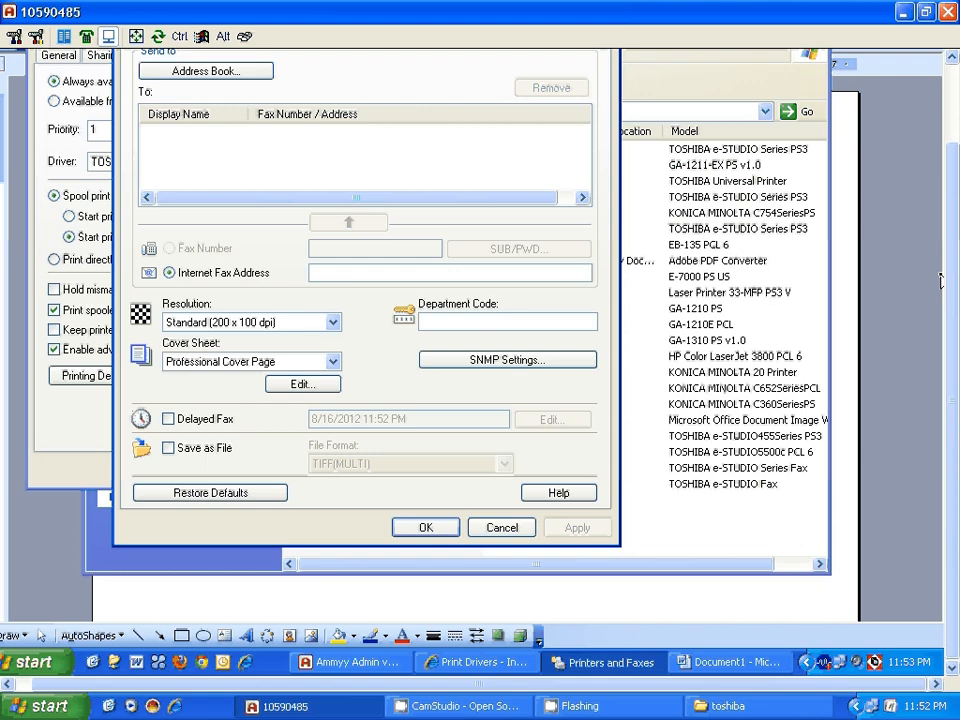
Bring back the TOSHIBA FAX ebx printer's properties from Printers and Faxes and close them.
{"action": "left_click", "coordinate": [737, 662]}
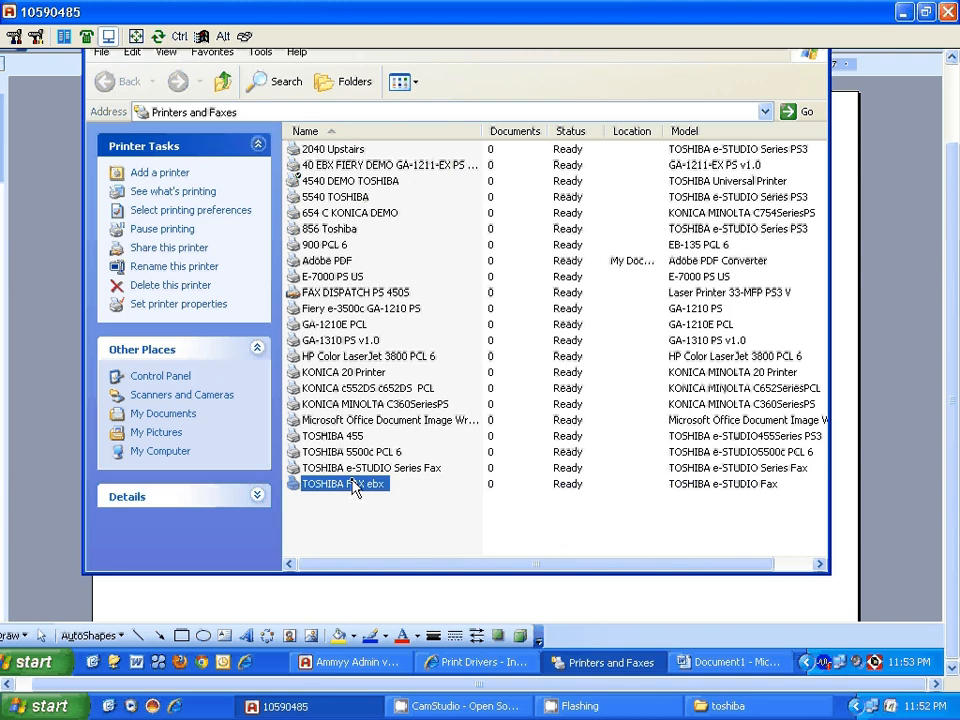
{"action": "right_click", "coordinate": [353, 483]}
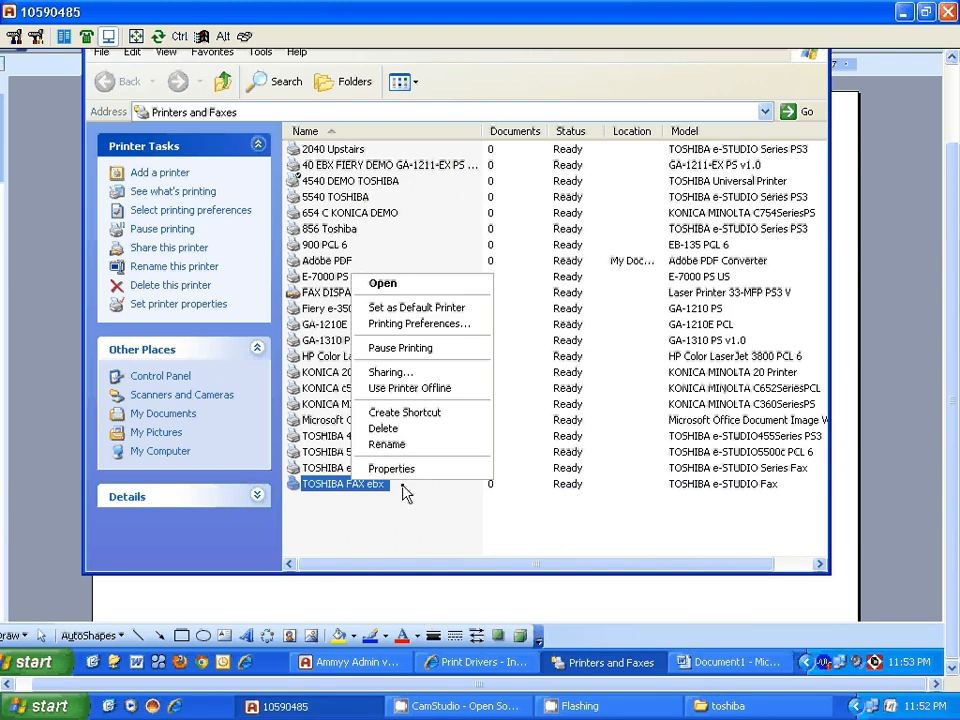
{"action": "left_click", "coordinate": [391, 468]}
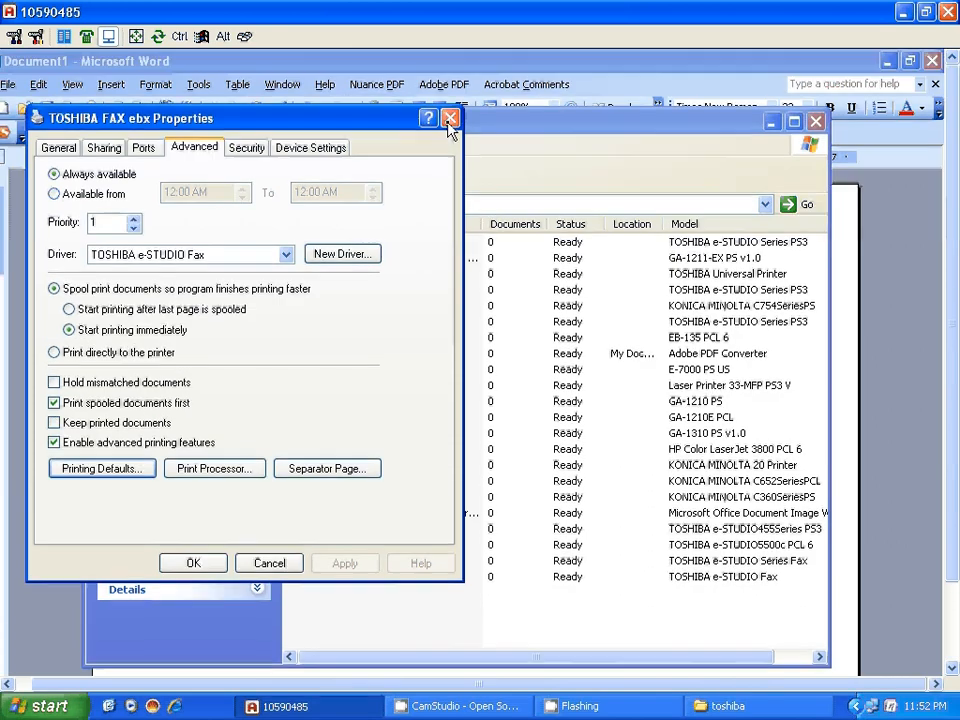
{"action": "left_click", "coordinate": [450, 119]}
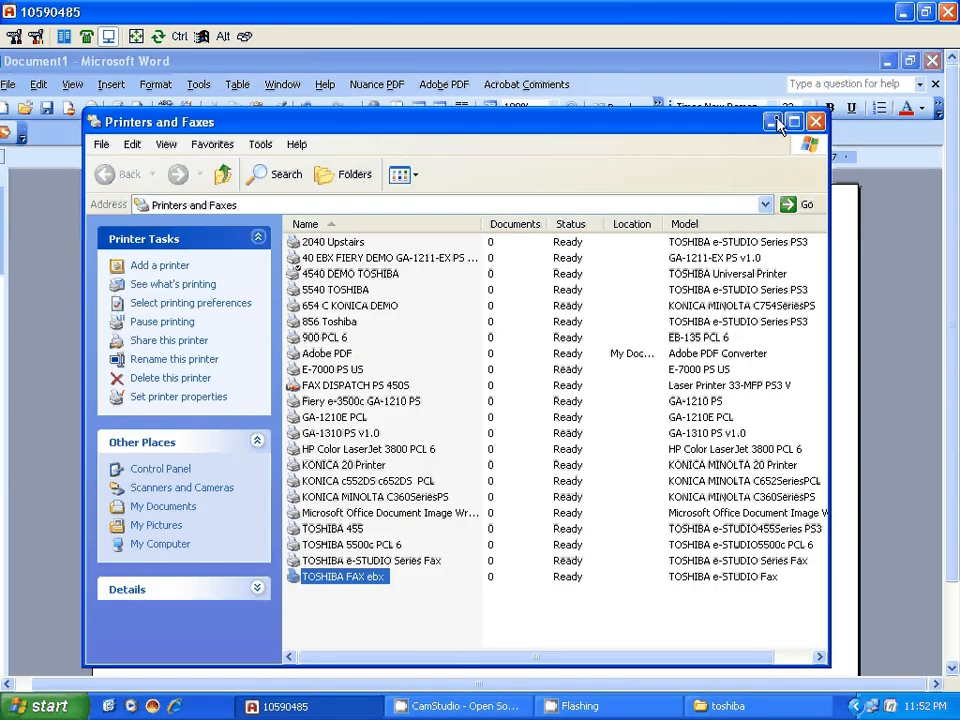
Minimize the Printers and Faxes and Word windows, and accept the open printing defaults, dismissing the unrelated network error.
{"action": "left_click", "coordinate": [775, 121]}
{"action": "left_click", "coordinate": [888, 61]}
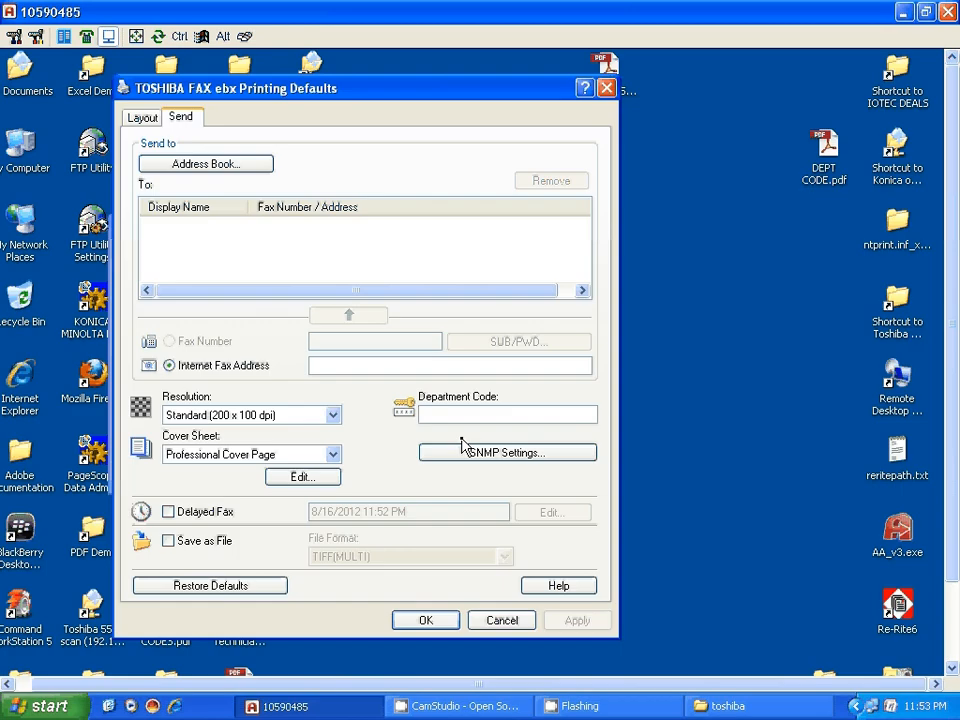
{"action": "left_click", "coordinate": [436, 621]}
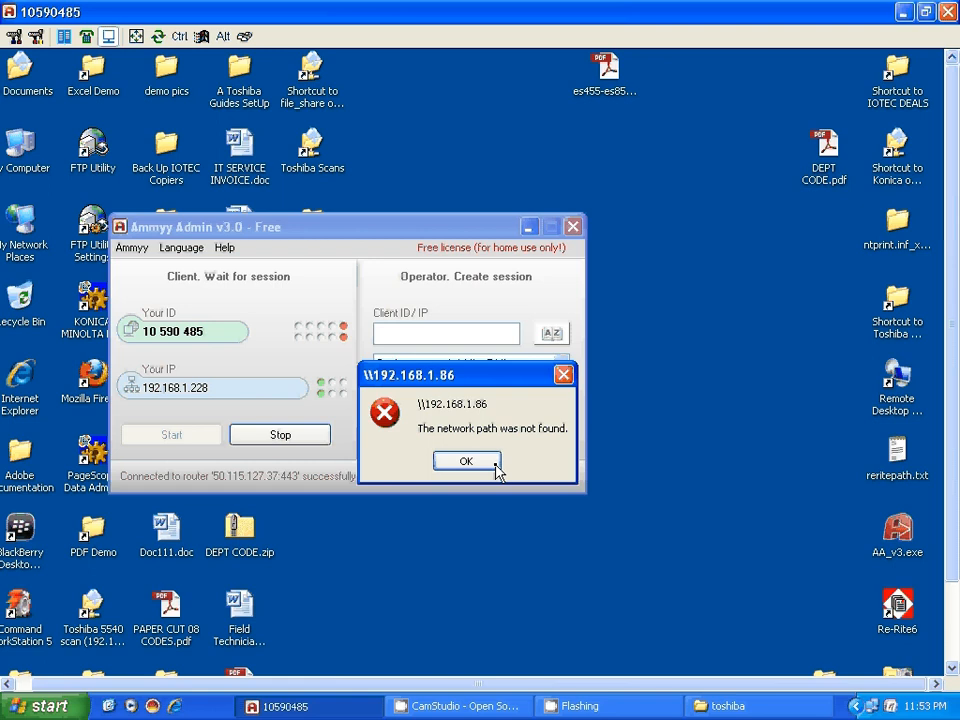
{"action": "left_click", "coordinate": [494, 462]}
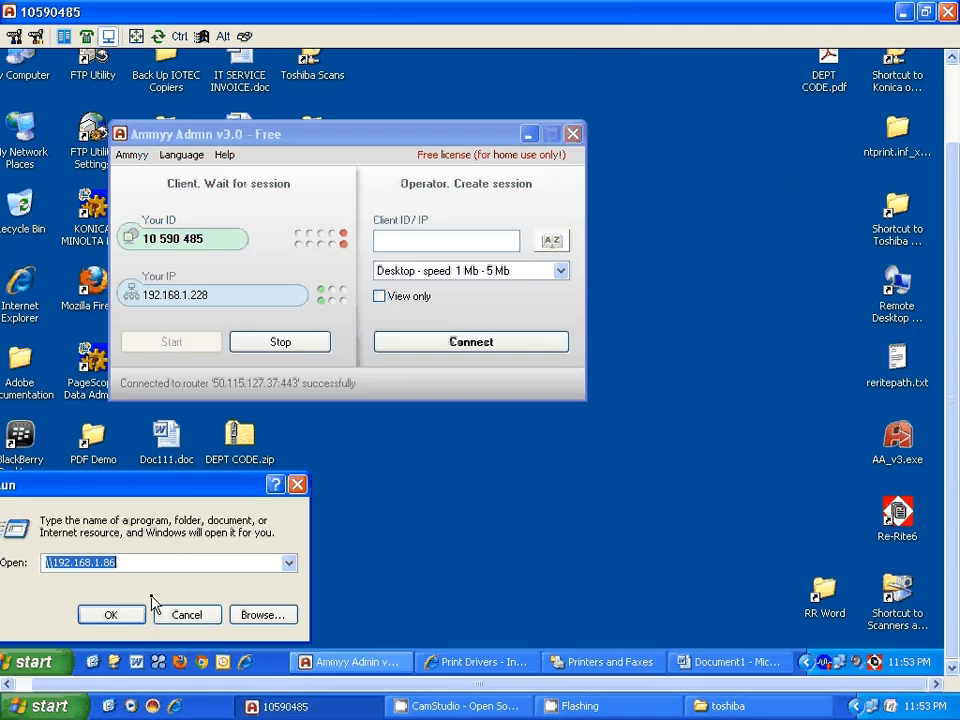
Return to Word and check the fax printer's cover sheet settings from the print settings, closing the cover sheet without changes.
{"action": "left_click", "coordinate": [705, 663]}
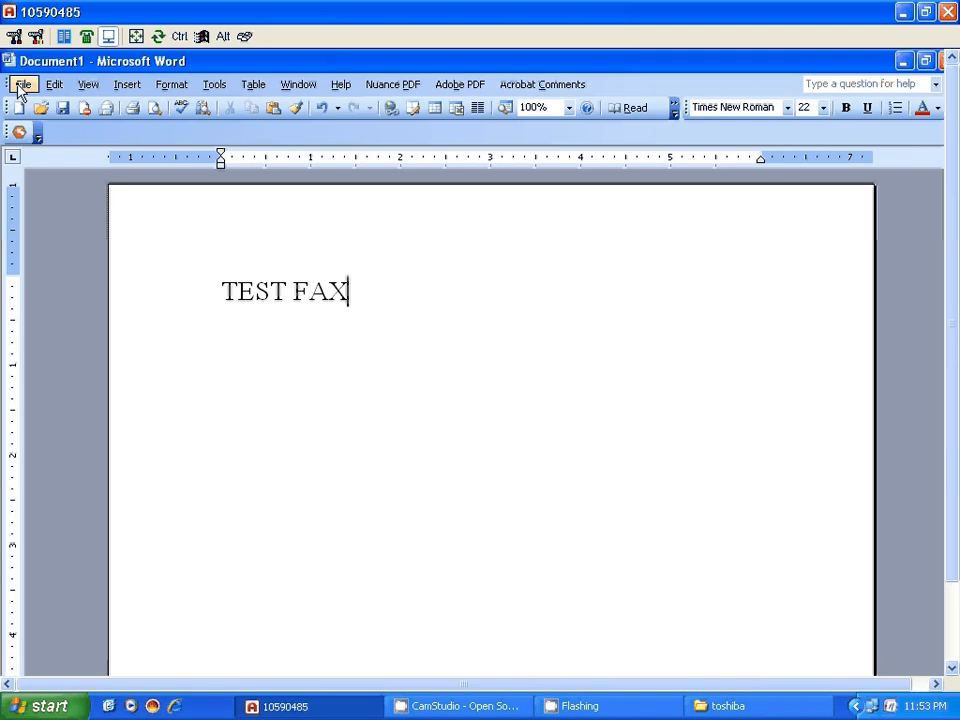
{"action": "left_click", "coordinate": [21, 86]}
{"action": "left_click", "coordinate": [45, 174]}
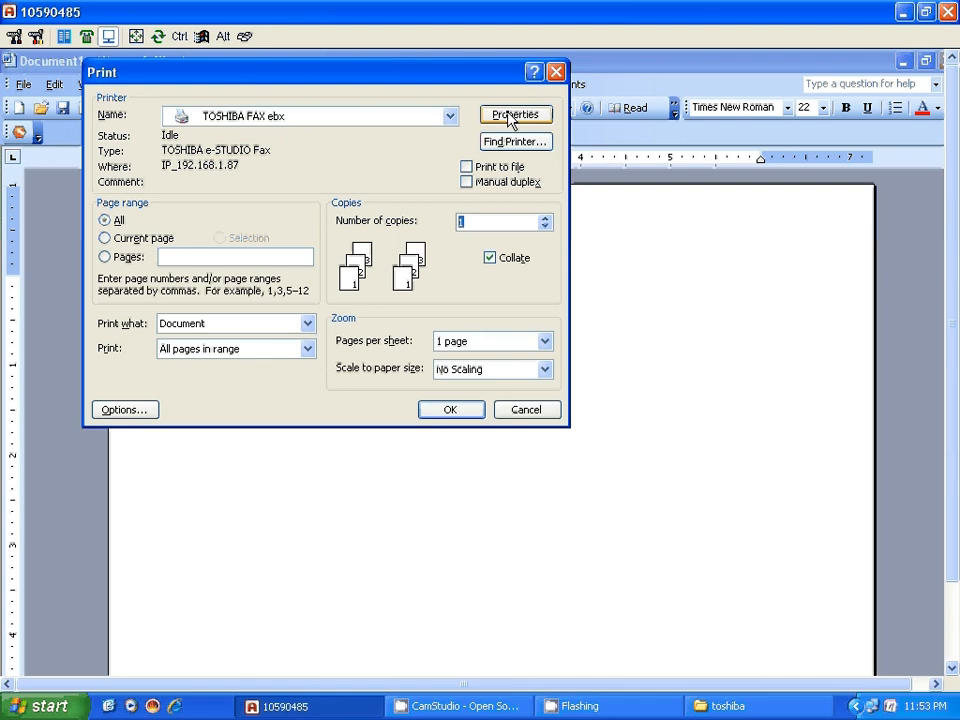
{"action": "left_click", "coordinate": [508, 115]}
{"action": "left_click", "coordinate": [166, 118]}
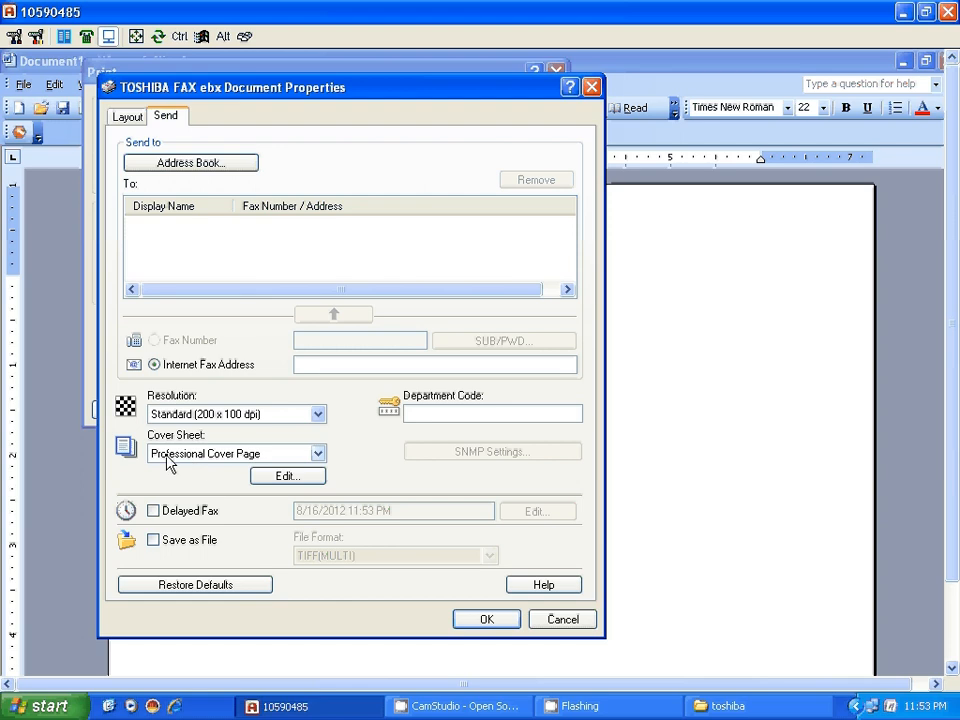
{"action": "left_click", "coordinate": [287, 477]}
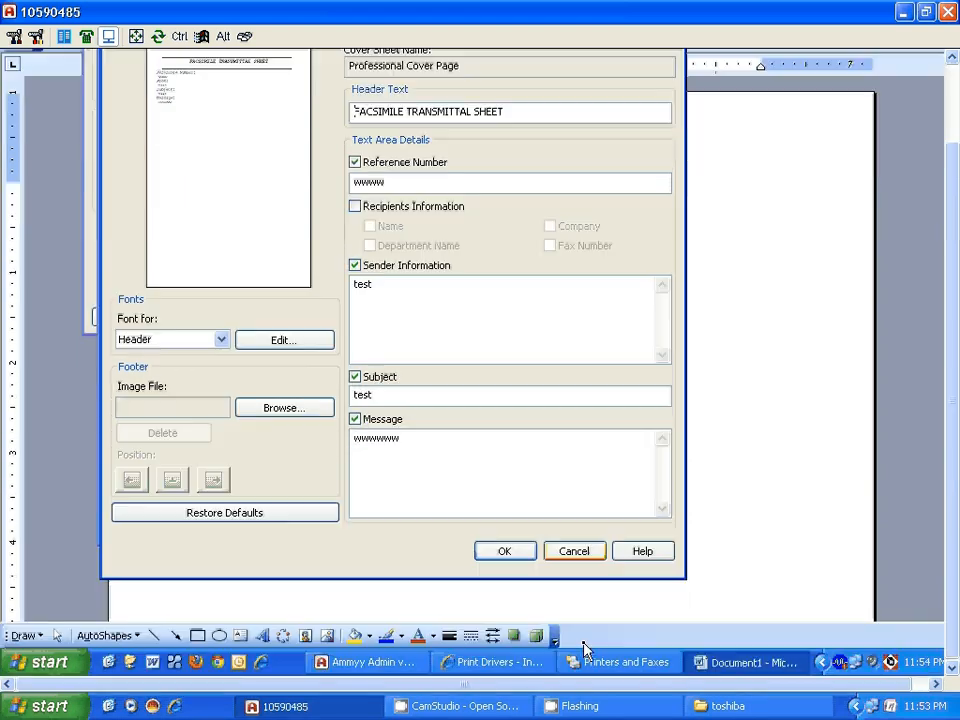
{"action": "left_click", "coordinate": [573, 553]}
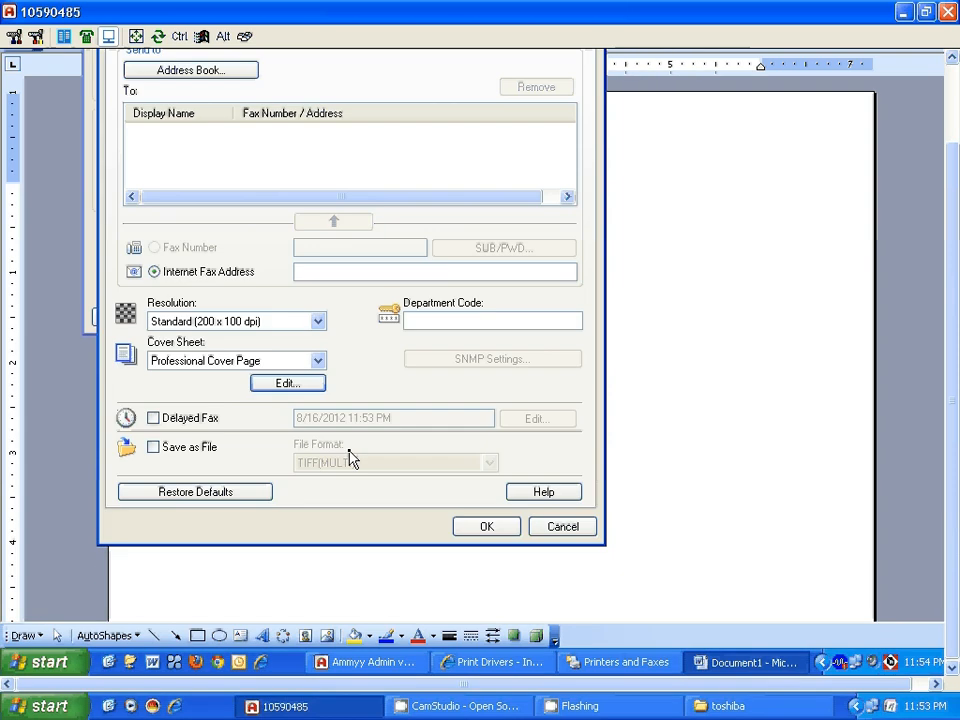